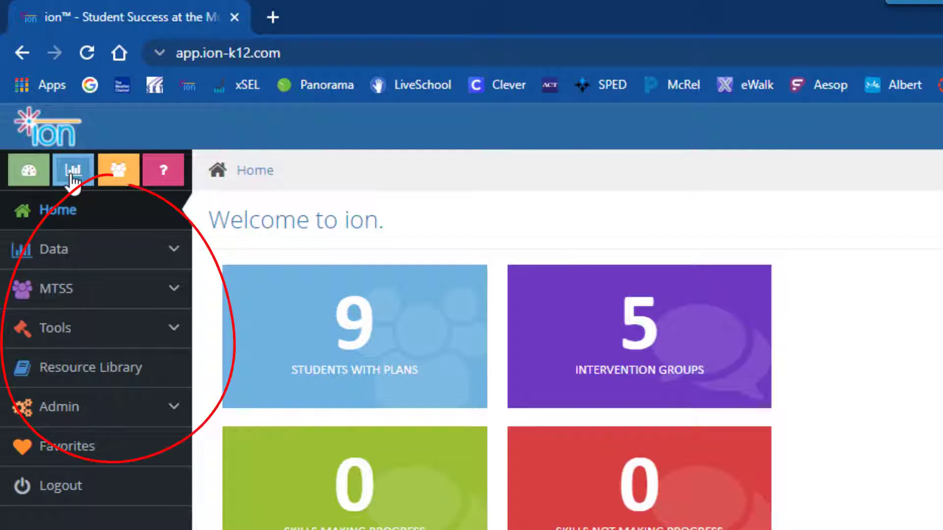
Start creating a new data wall from the Data Wall section.
{"action": "left_click", "coordinate": [101, 260]}
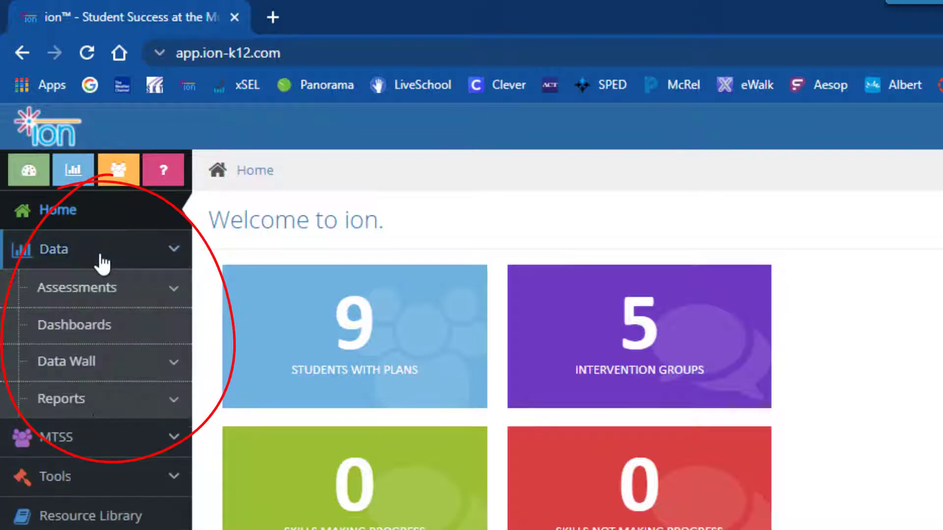
{"action": "left_click", "coordinate": [116, 368]}
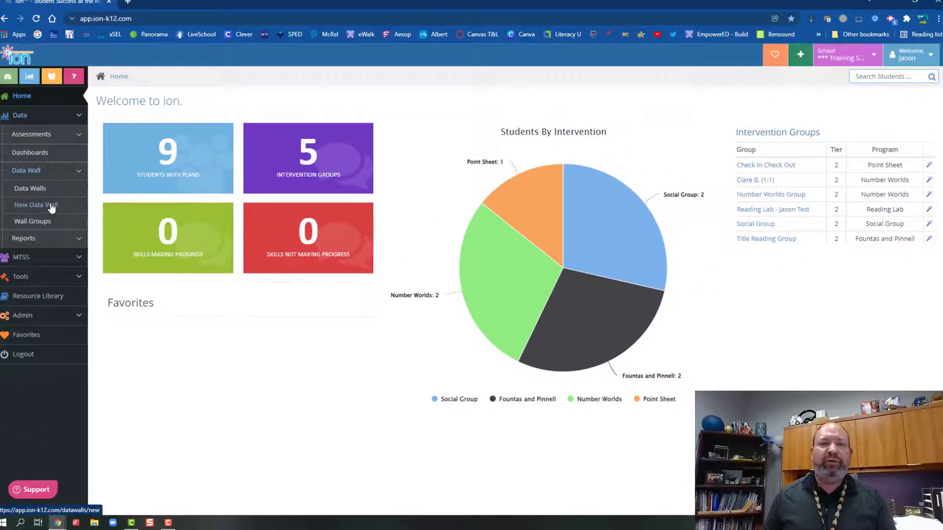
{"action": "left_click", "coordinate": [51, 207]}
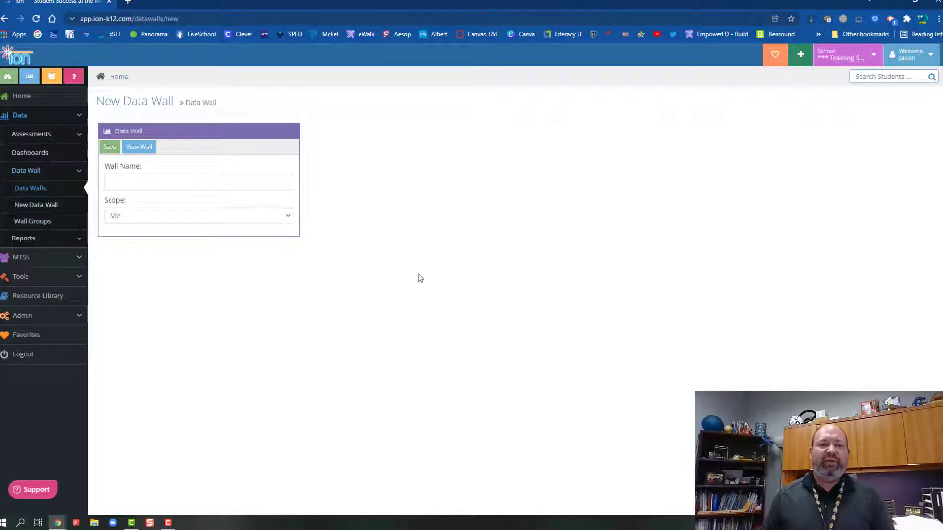
Name the wall "Brand New Data Wall - Yeah!", keep its scope as Me, and save it.
{"action": "left_click", "coordinate": [281, 180]}
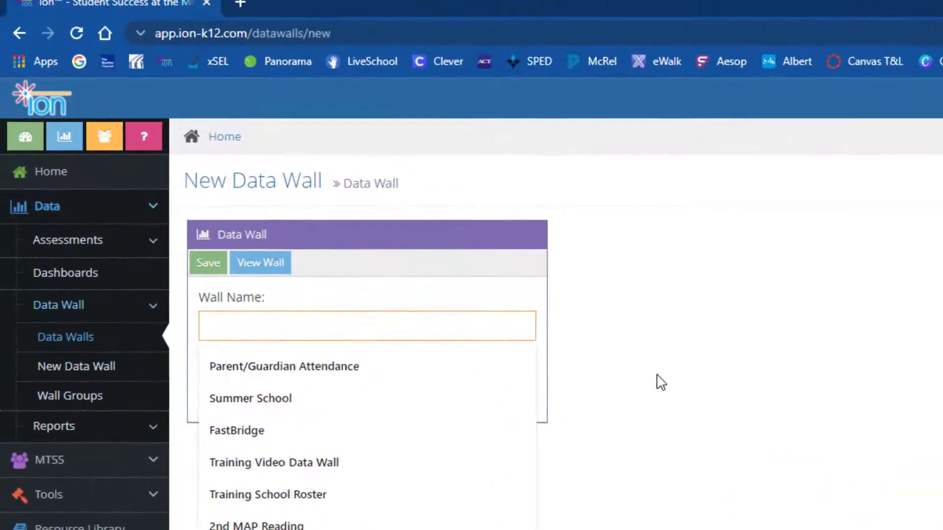
{"action": "type", "text": "Brand "}
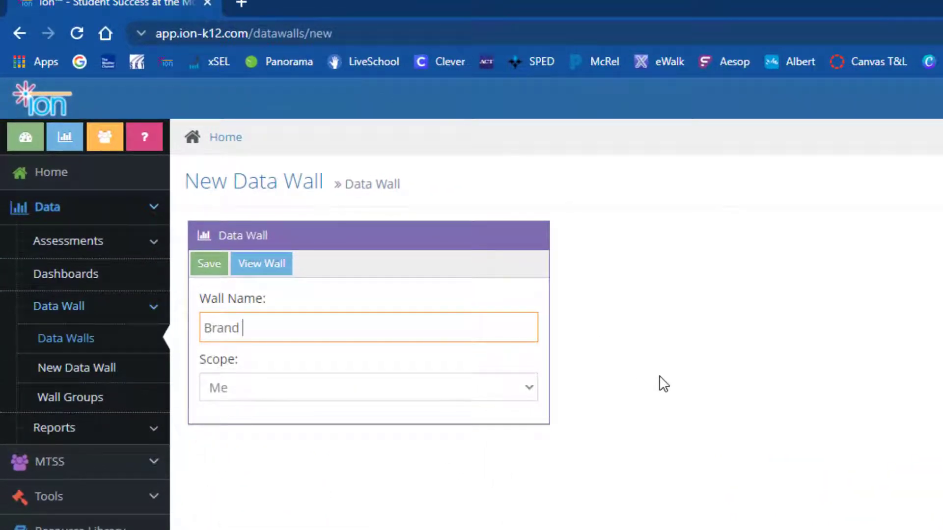
{"action": "type", "text": "New Data Wall"}
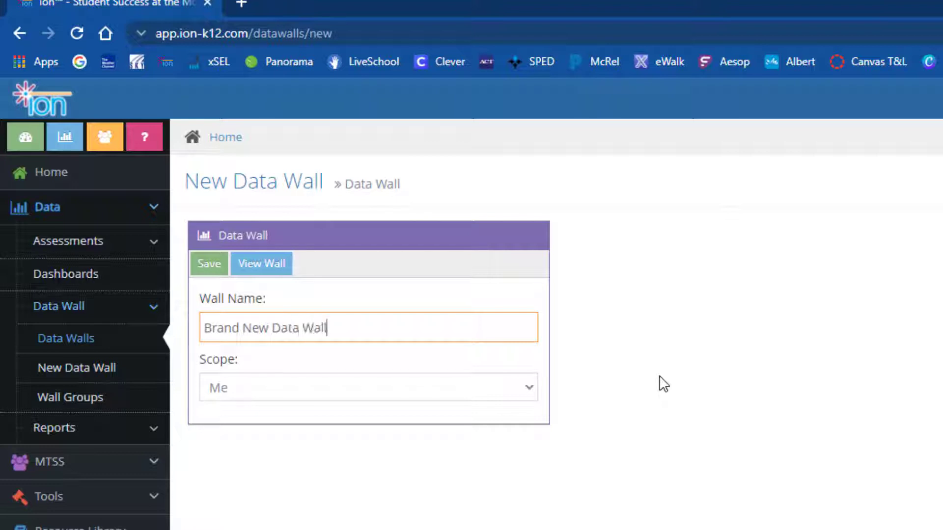
{"action": "type", "text": " - Yeah!"}
{"action": "left_click", "coordinate": [516, 387]}
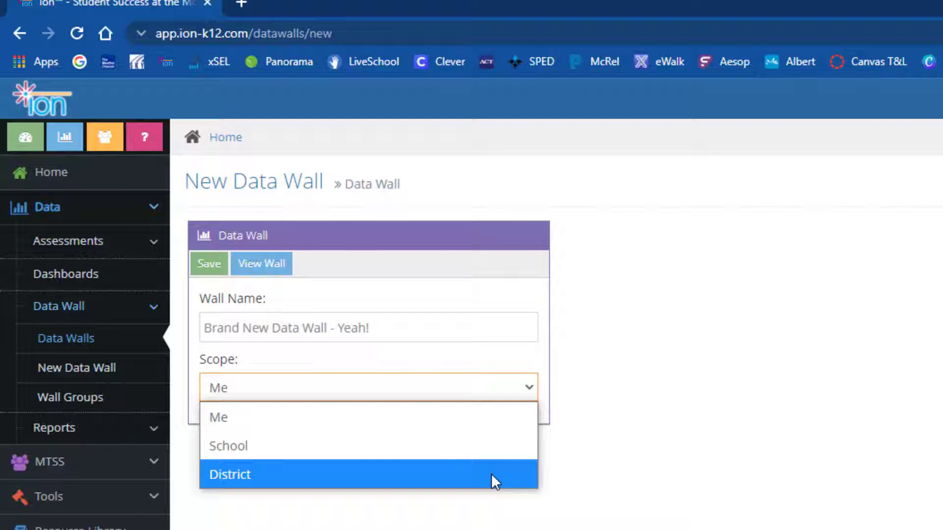
{"action": "left_click", "coordinate": [427, 428]}
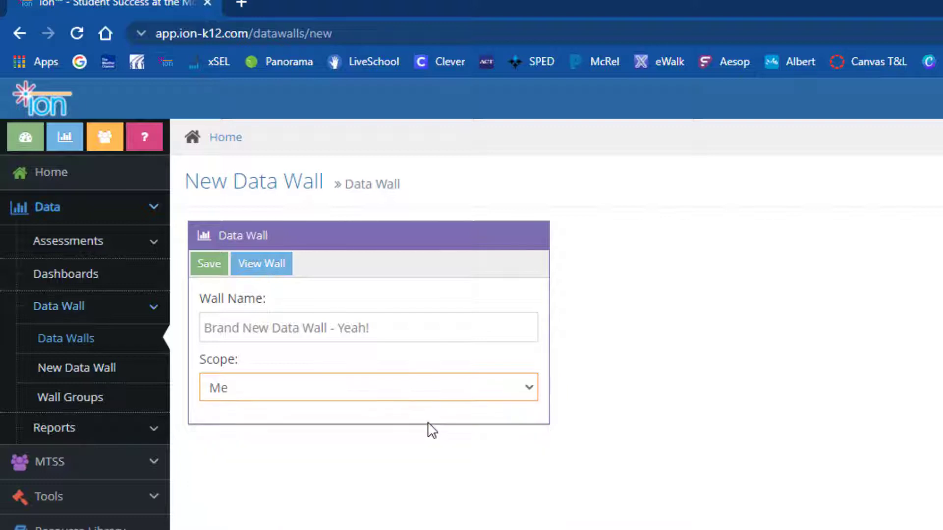
{"action": "left_click", "coordinate": [216, 270]}
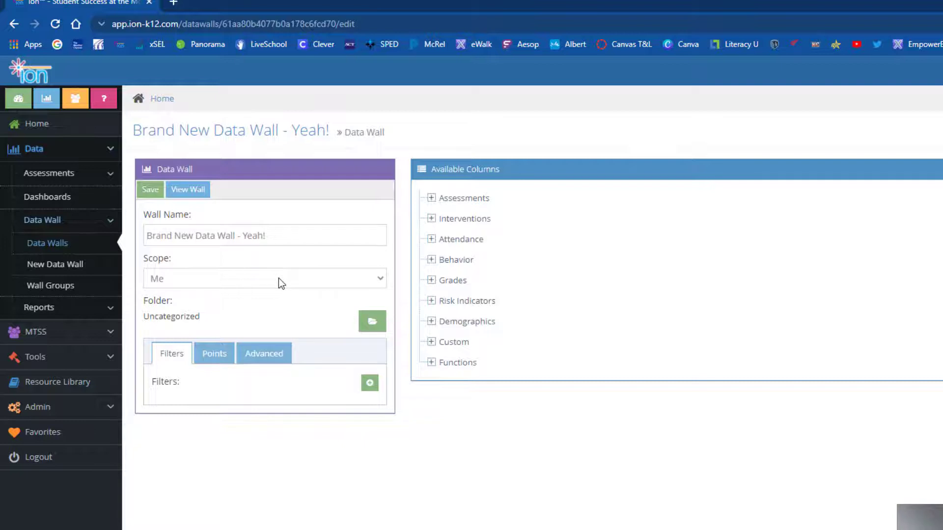
Review the folder locations available for the wall and leave without choosing one.
{"action": "left_click", "coordinate": [372, 325]}
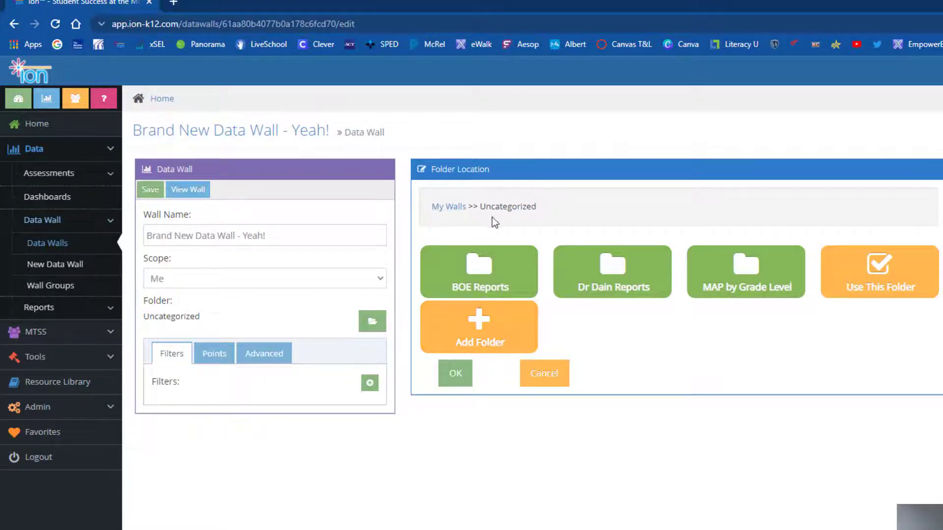
{"action": "left_click", "coordinate": [542, 376]}
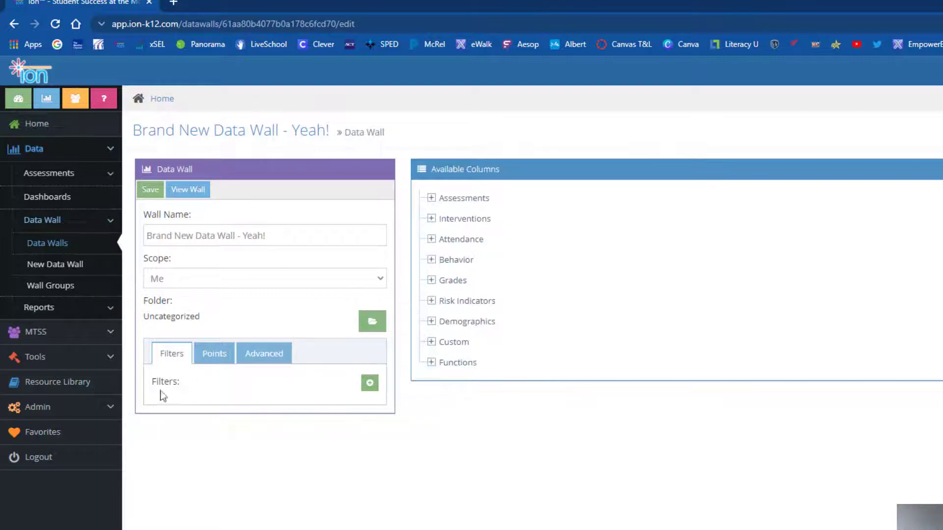
Try setting up a wall filter on Grade with the operator Greater Than Or = and the value 7.
{"action": "left_click", "coordinate": [369, 383]}
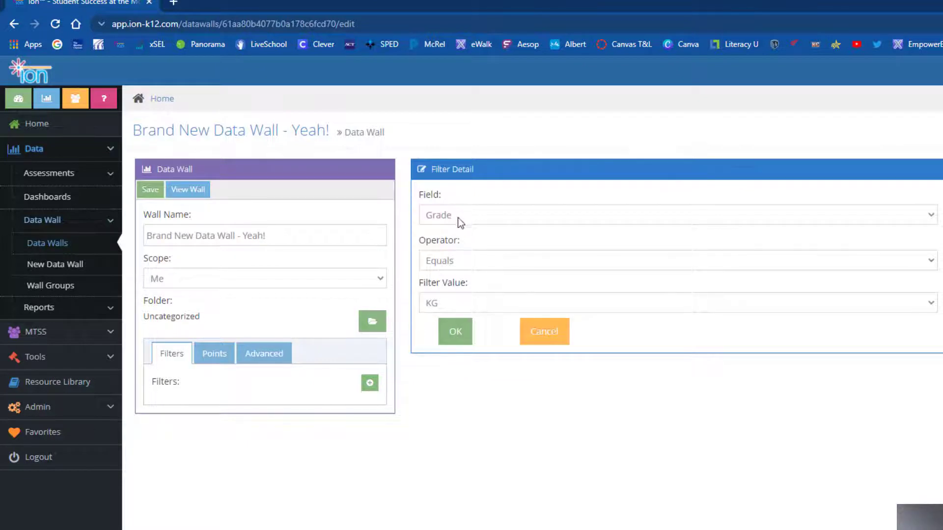
{"action": "left_click", "coordinate": [446, 304]}
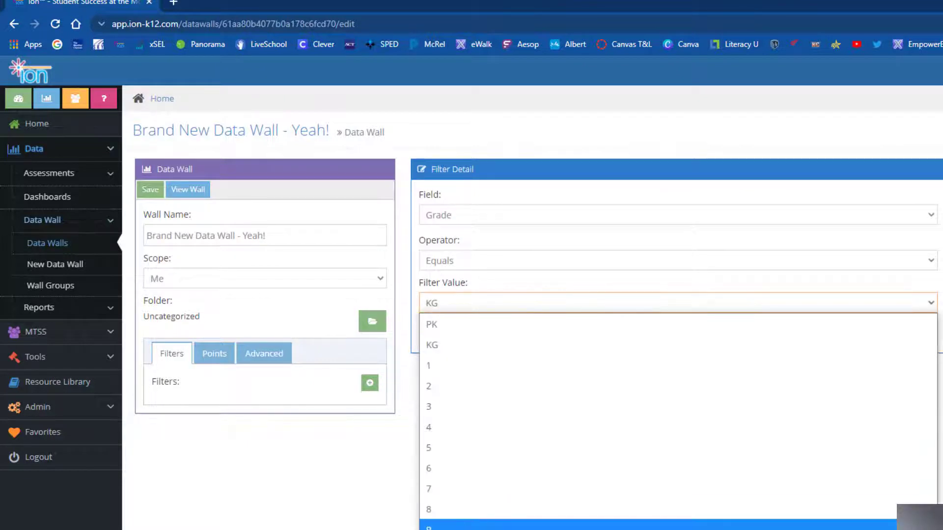
{"action": "left_click", "coordinate": [456, 521]}
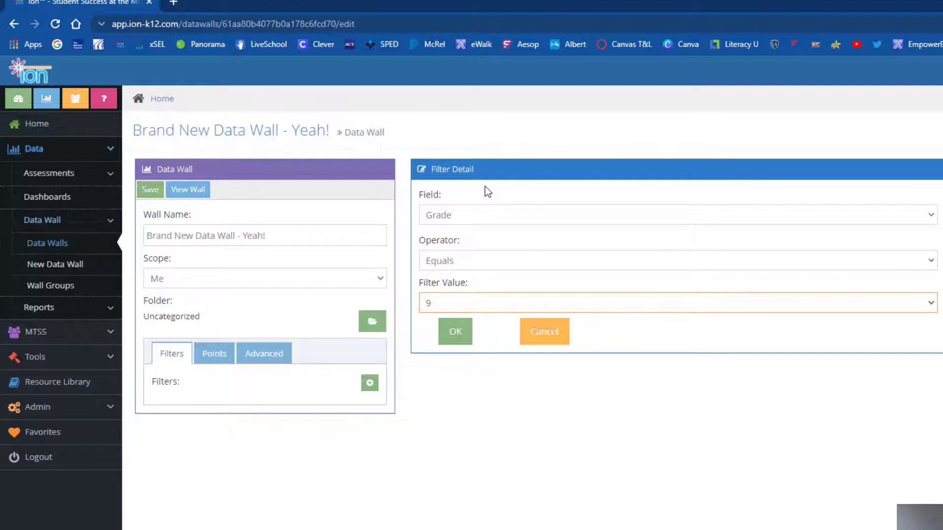
{"action": "left_click", "coordinate": [456, 261]}
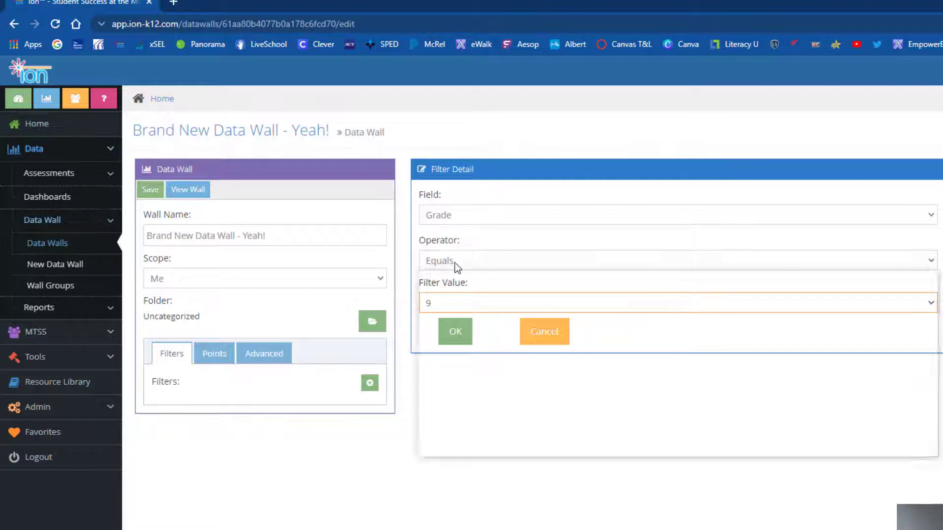
{"action": "left_click", "coordinate": [476, 307]}
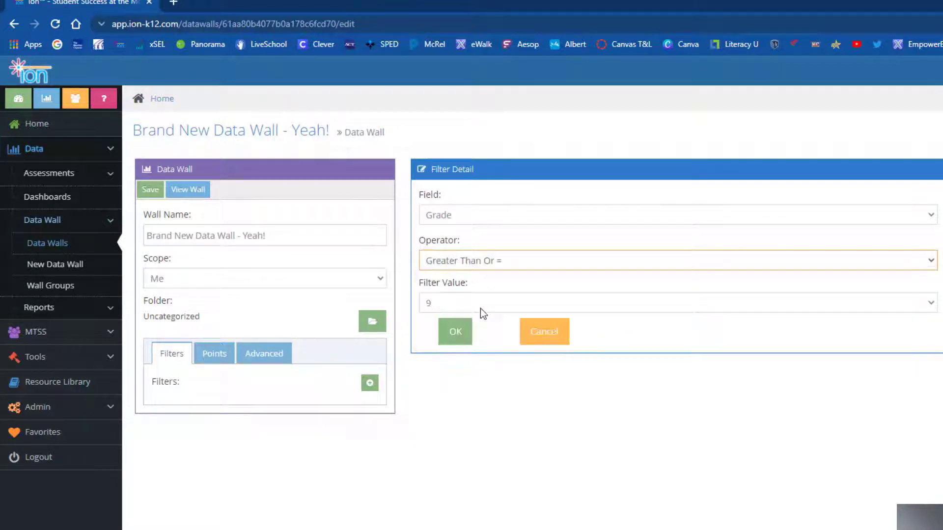
{"action": "left_click", "coordinate": [467, 302]}
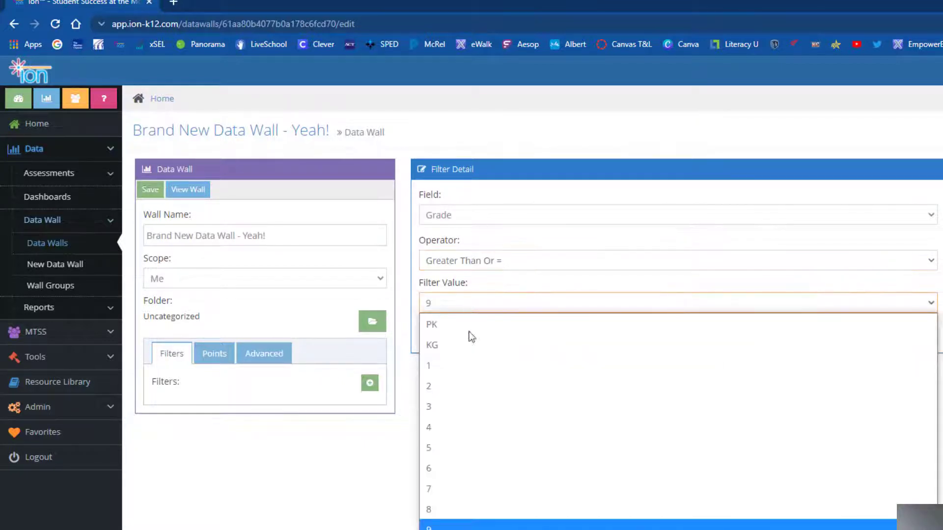
{"action": "left_click", "coordinate": [471, 496]}
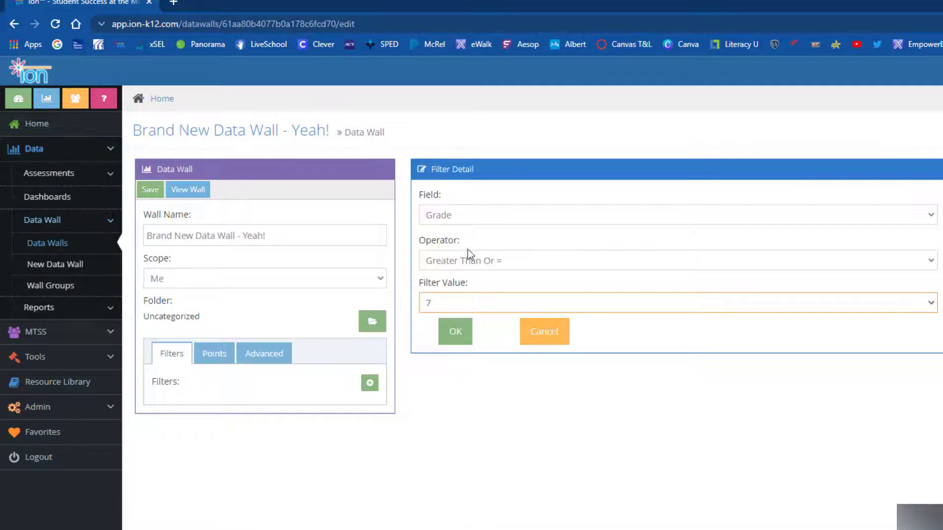
Look through the fields available for filtering and discard the filter being set up.
{"action": "left_click", "coordinate": [474, 219]}
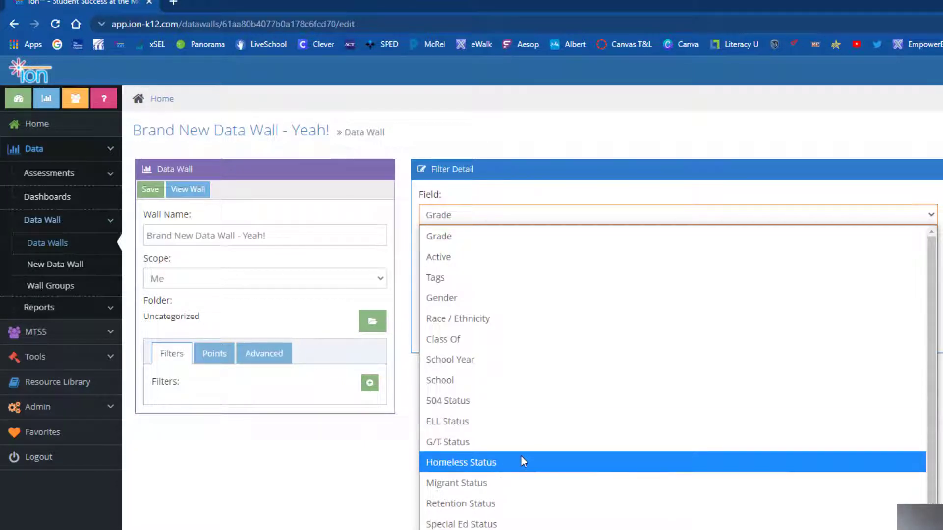
{"action": "scroll", "coordinate": [520, 462], "scroll_direction": "down", "scroll_amount": 3}
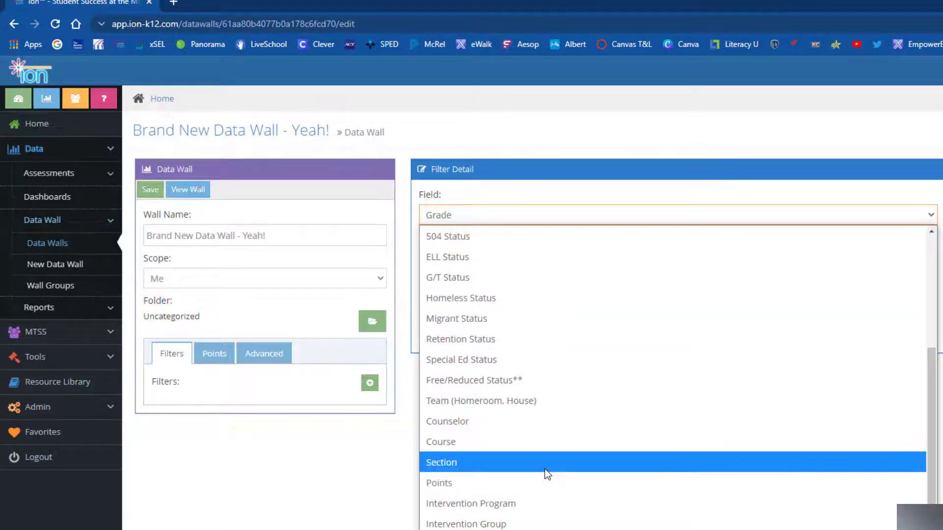
{"action": "scroll", "coordinate": [544, 469], "scroll_direction": "up", "scroll_amount": 3}
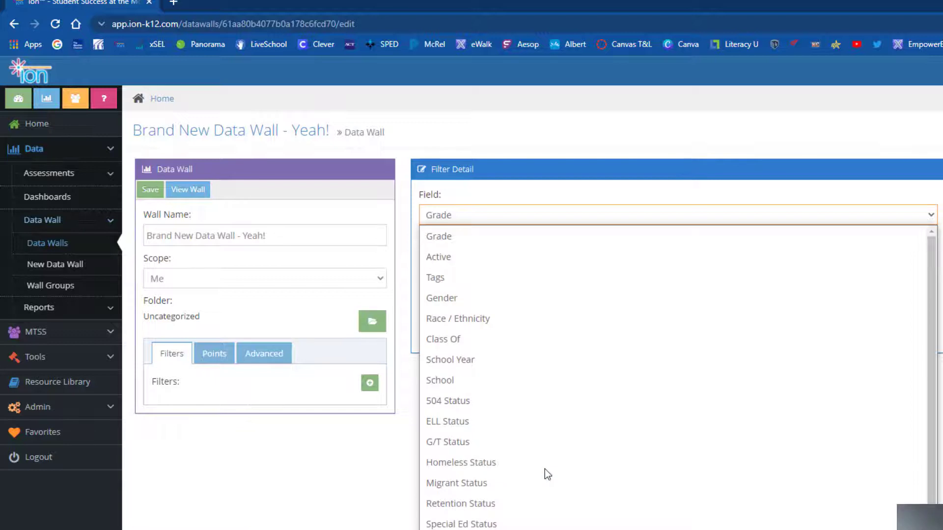
{"action": "left_click", "coordinate": [630, 195]}
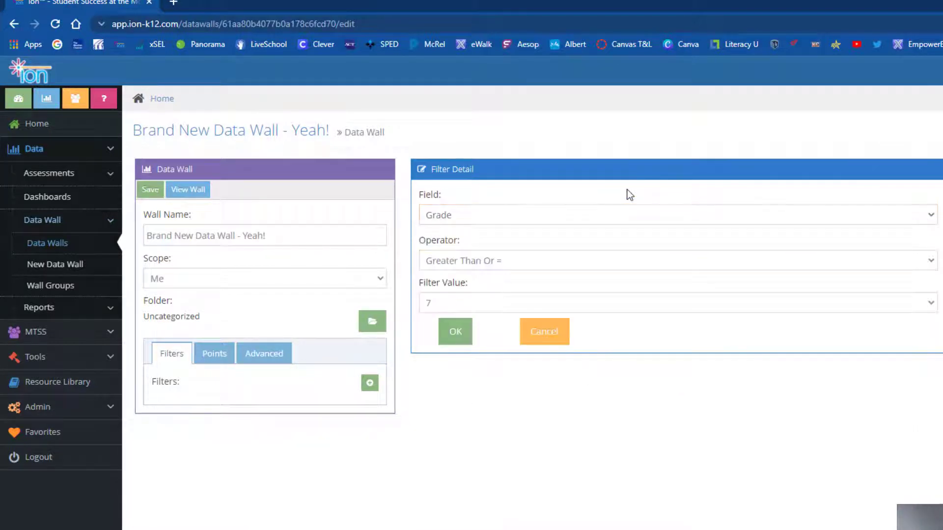
{"action": "left_click", "coordinate": [543, 336]}
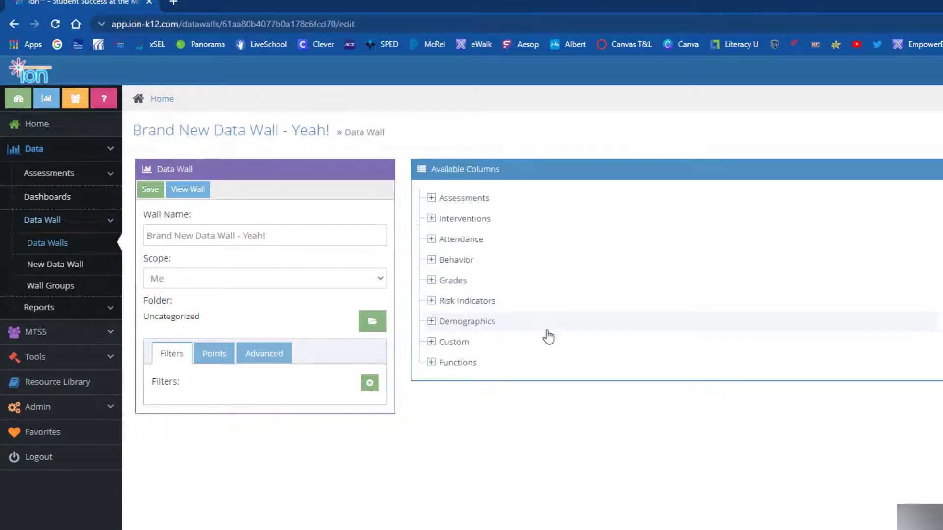
Review the wall's point system settings and its advanced settings.
{"action": "left_click", "coordinate": [212, 359]}
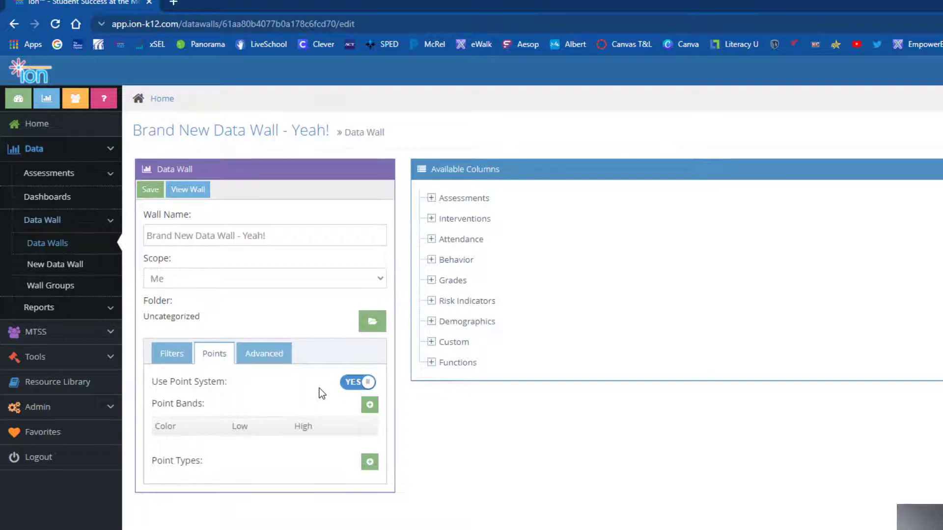
{"action": "left_click", "coordinate": [263, 356]}
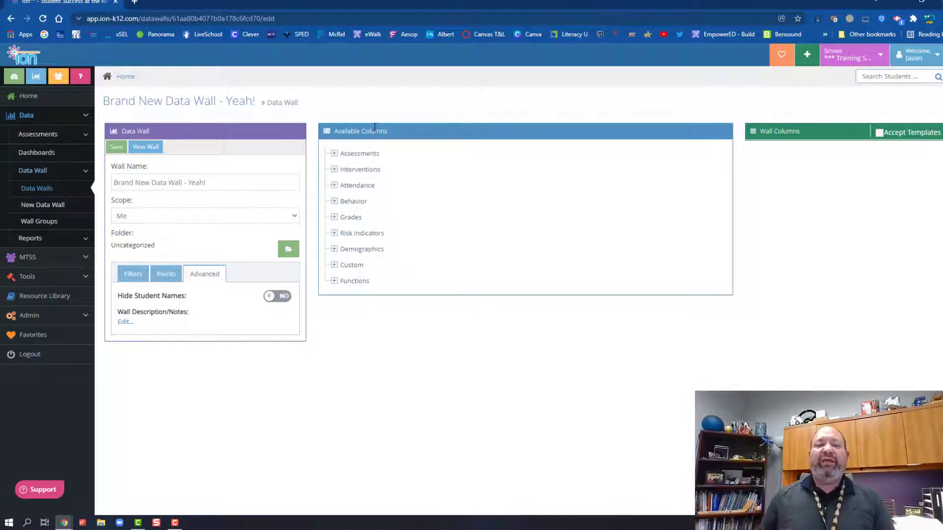
Expand the Assessments category in the available columns and look through its assessment types.
{"action": "left_click", "coordinate": [336, 155]}
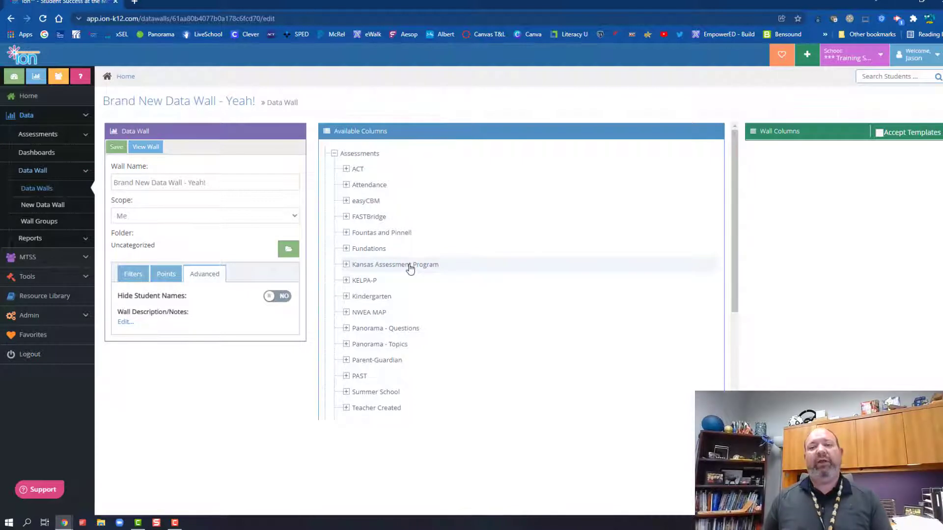
{"action": "scroll", "coordinate": [421, 279], "scroll_direction": "down", "scroll_amount": 1}
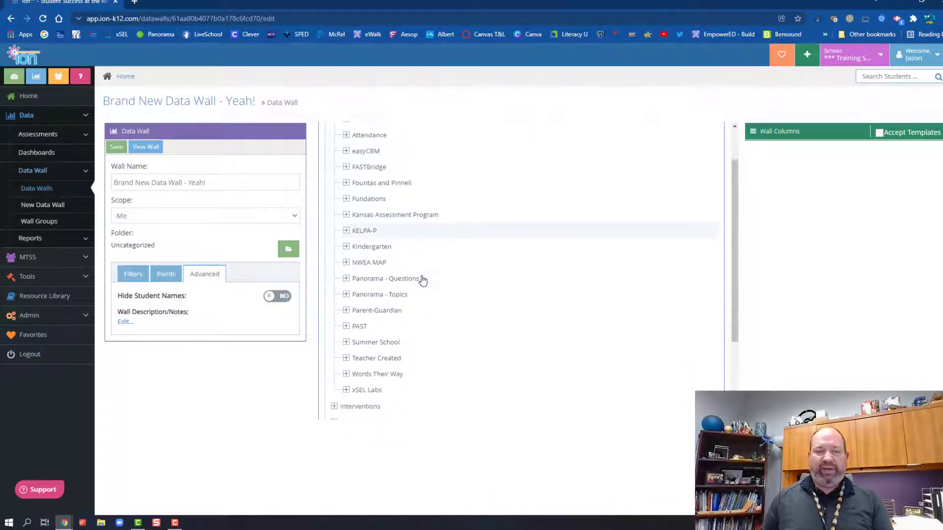
{"action": "scroll", "coordinate": [422, 279], "scroll_direction": "down", "scroll_amount": 1}
{"action": "scroll", "coordinate": [423, 279], "scroll_direction": "up", "scroll_amount": 1}
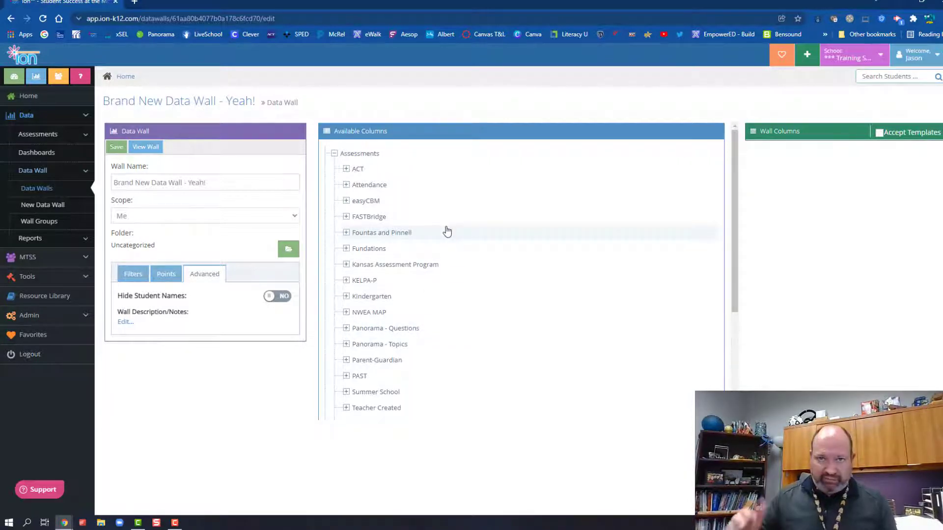
Expand NWEA MAP, Reading and MAP Reading in the available columns and look through the fields offered for MAP Reading.
{"action": "left_click", "coordinate": [388, 314]}
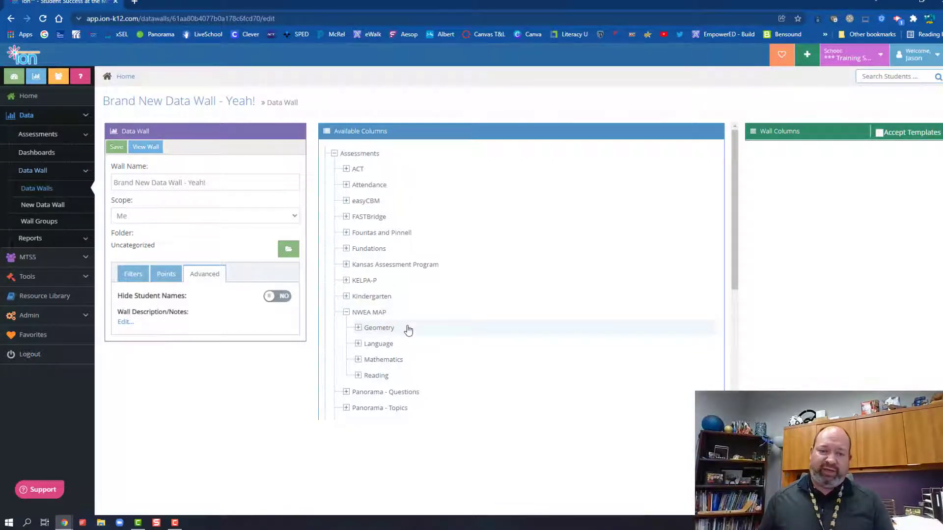
{"action": "left_click", "coordinate": [405, 378]}
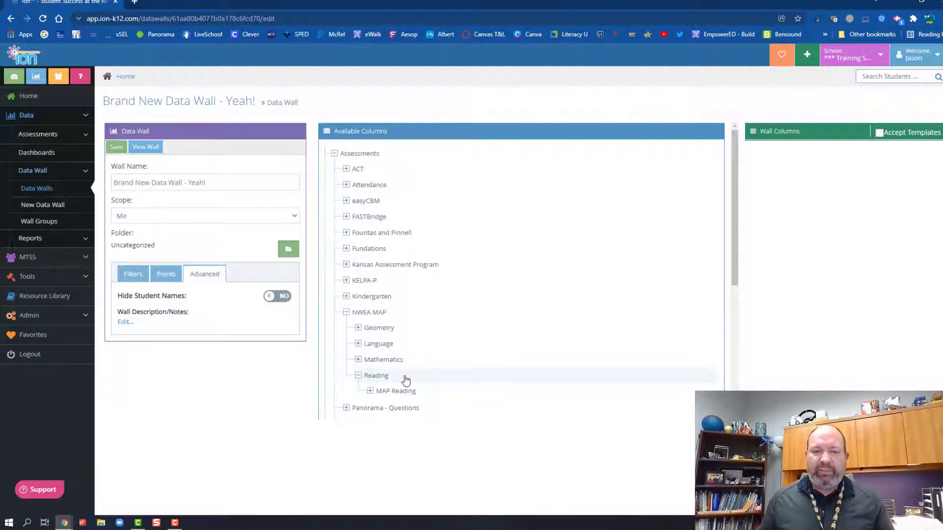
{"action": "scroll", "coordinate": [403, 375], "scroll_direction": "down", "scroll_amount": 1}
{"action": "left_click", "coordinate": [400, 346]}
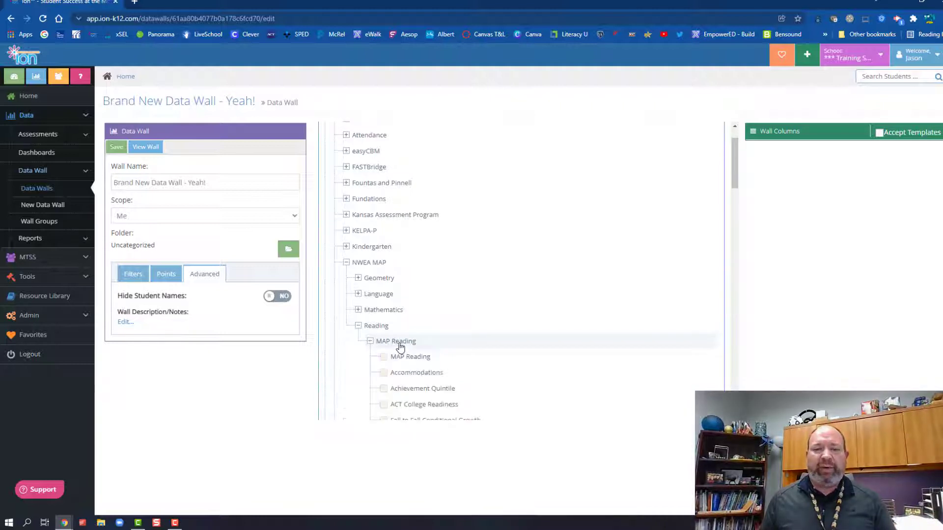
{"action": "scroll", "coordinate": [400, 347], "scroll_direction": "down", "scroll_amount": 4}
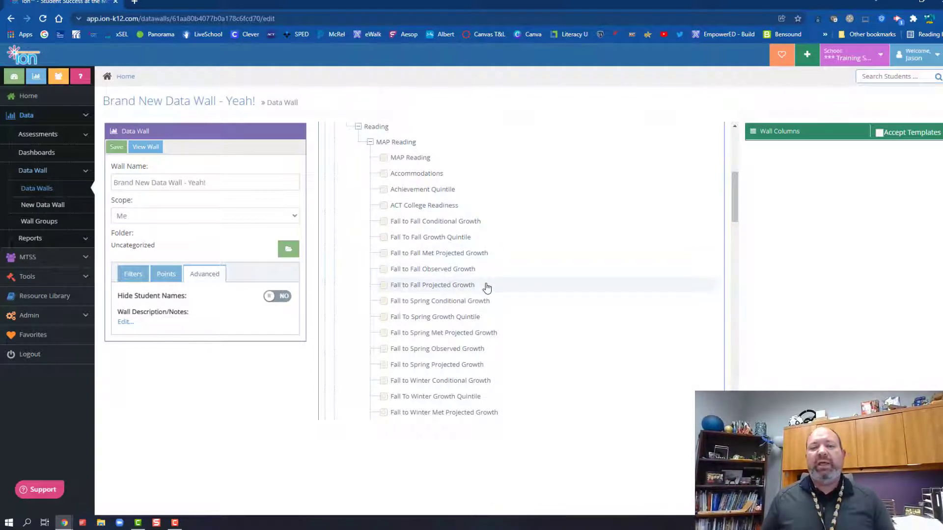
{"action": "scroll", "coordinate": [446, 295], "scroll_direction": "down", "scroll_amount": 3}
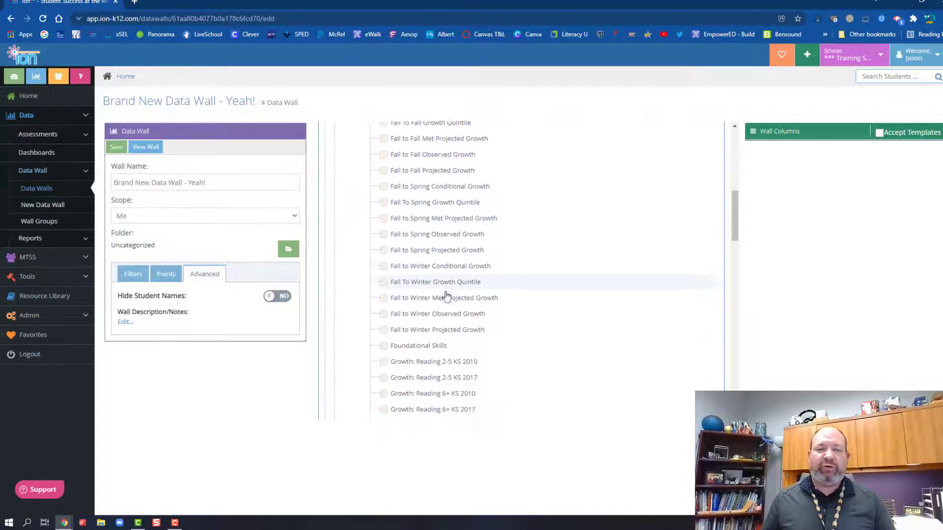
{"action": "scroll", "coordinate": [447, 289], "scroll_direction": "down", "scroll_amount": 2}
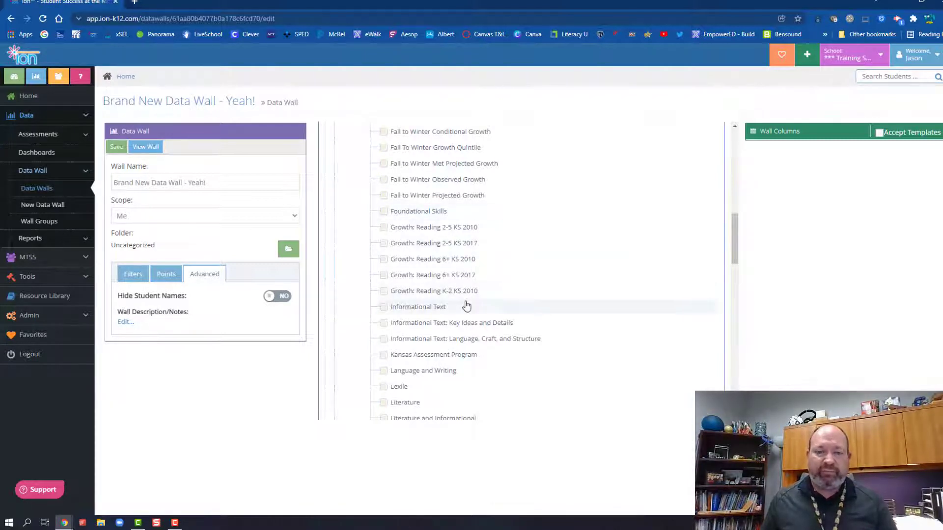
{"action": "scroll", "coordinate": [462, 400], "scroll_direction": "down", "scroll_amount": 1}
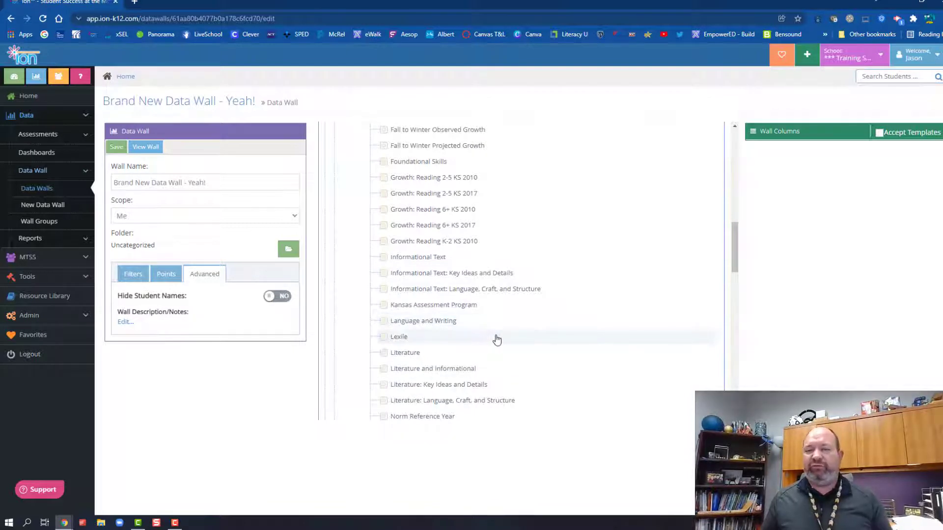
{"action": "scroll", "coordinate": [497, 340], "scroll_direction": "up", "scroll_amount": 5}
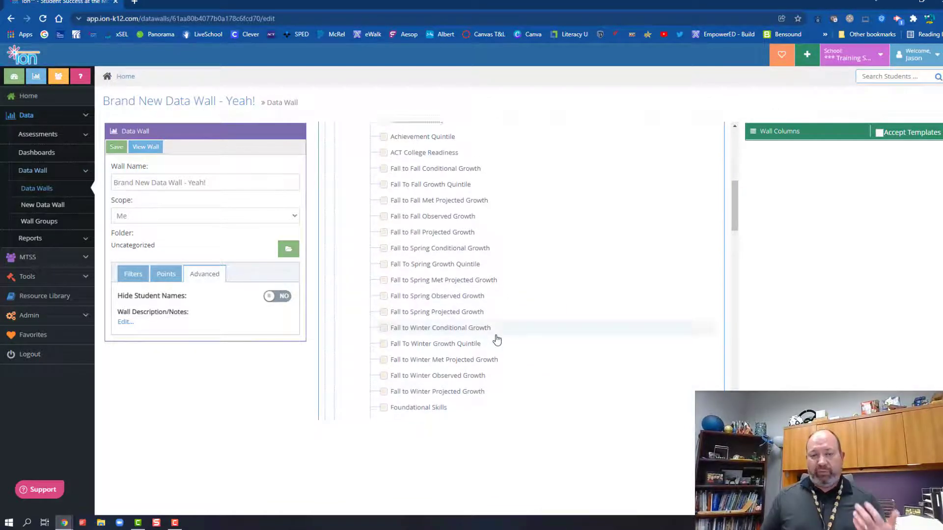
{"action": "scroll", "coordinate": [495, 336], "scroll_direction": "up", "scroll_amount": 3}
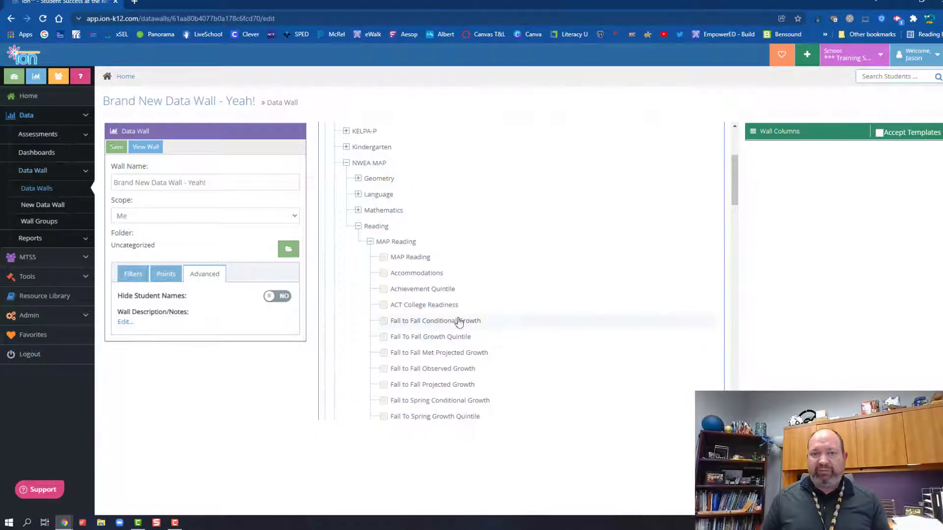
Add the main MAP Reading score as a wall column and set its display field to Percentile.
{"action": "left_click", "coordinate": [427, 259]}
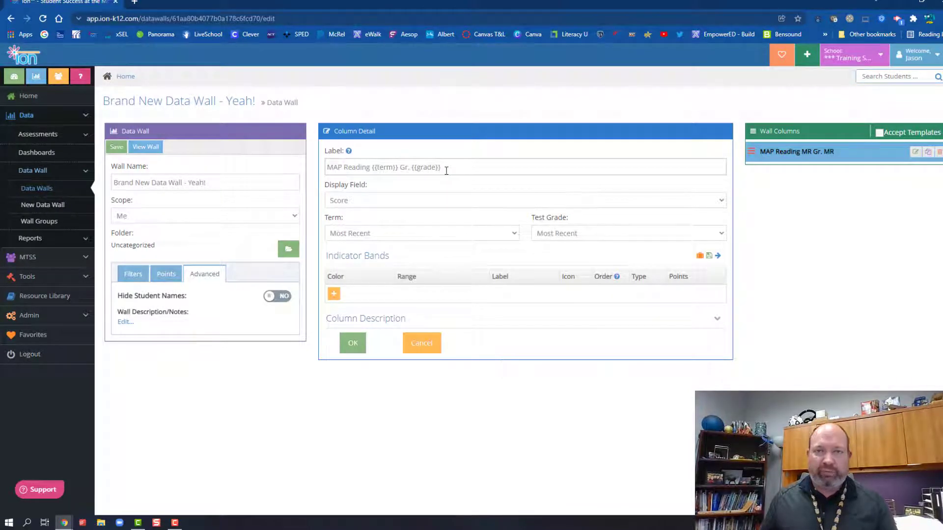
{"action": "left_click", "coordinate": [406, 201]}
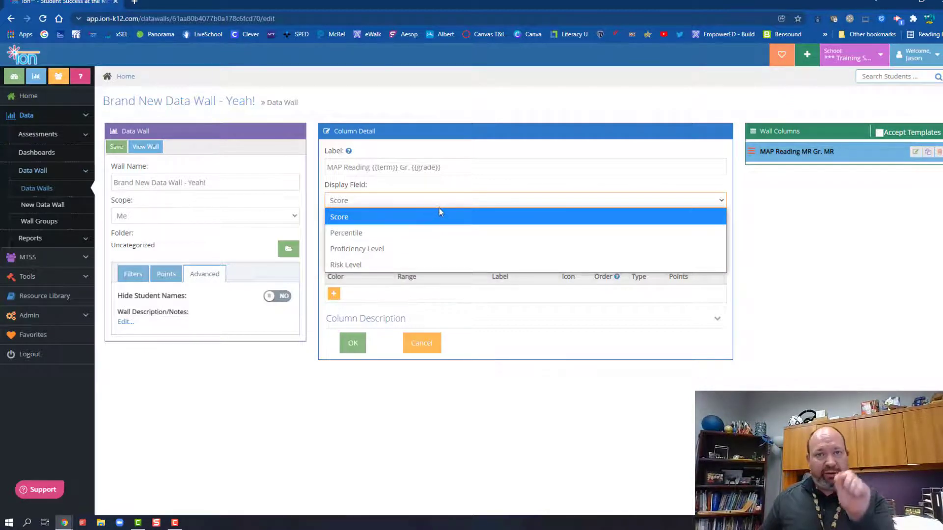
{"action": "left_click", "coordinate": [436, 235]}
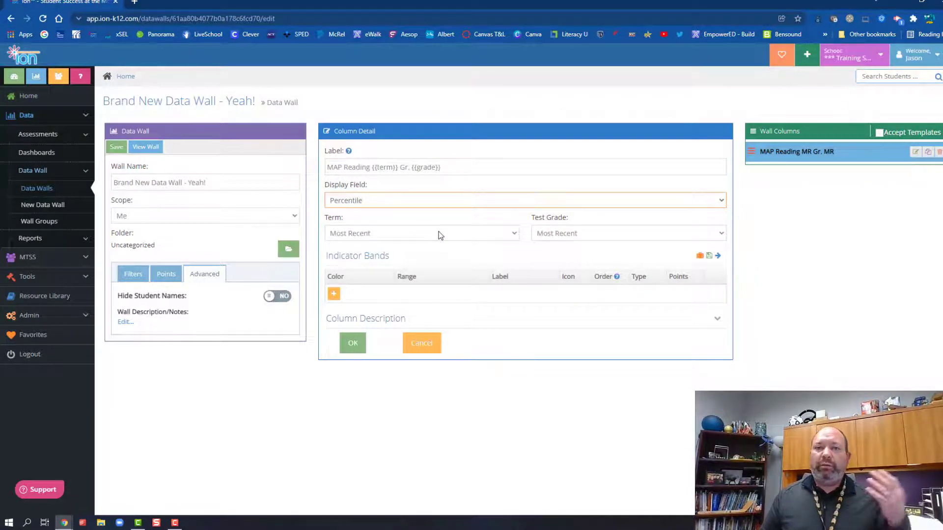
Try the MAP Reading column with the Fall term and test grades 8 and 9.
{"action": "left_click", "coordinate": [440, 235]}
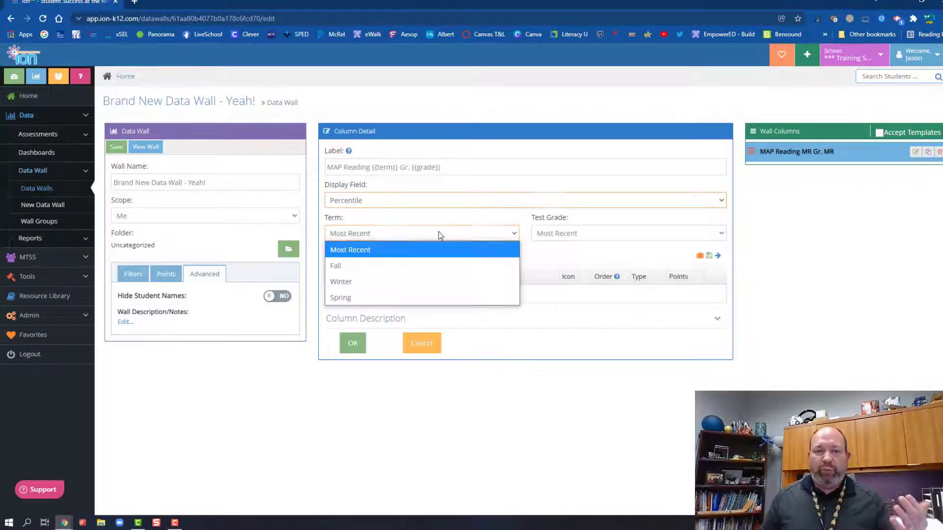
{"action": "left_click", "coordinate": [419, 266]}
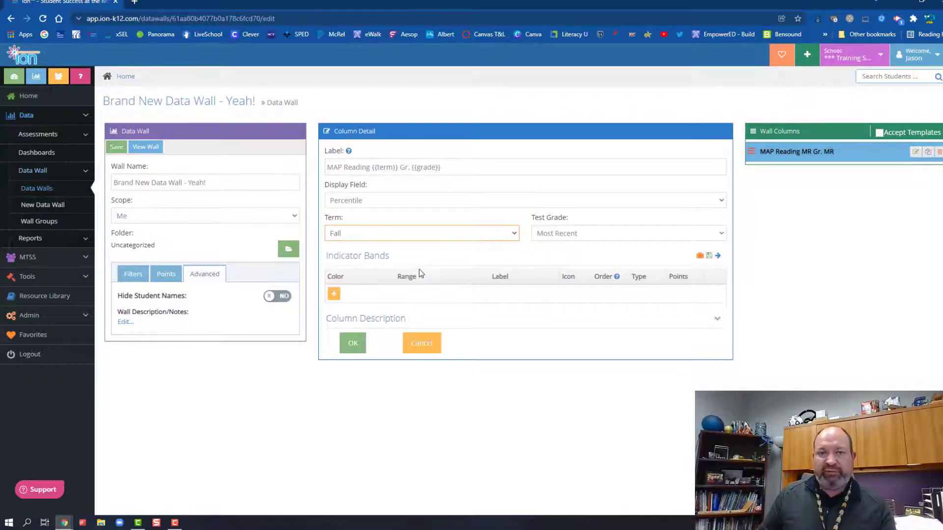
{"action": "left_click", "coordinate": [590, 232]}
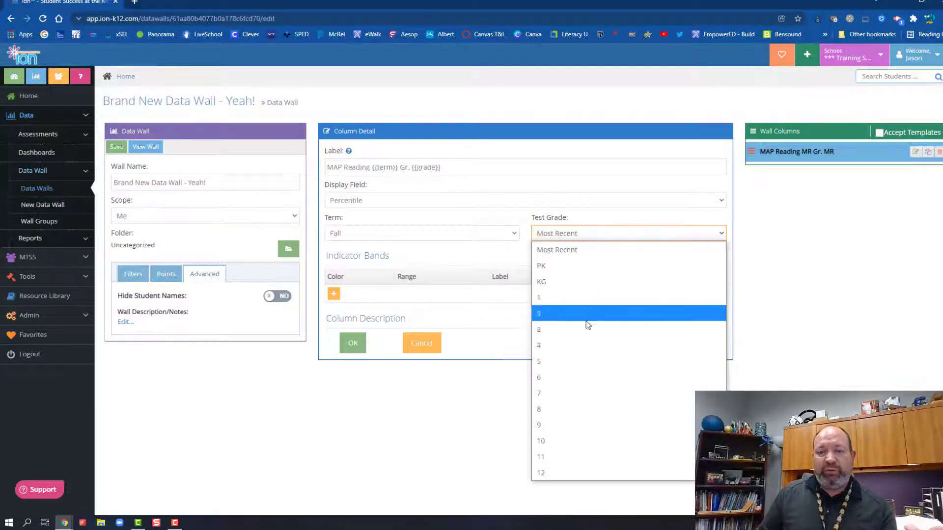
{"action": "left_click", "coordinate": [573, 403]}
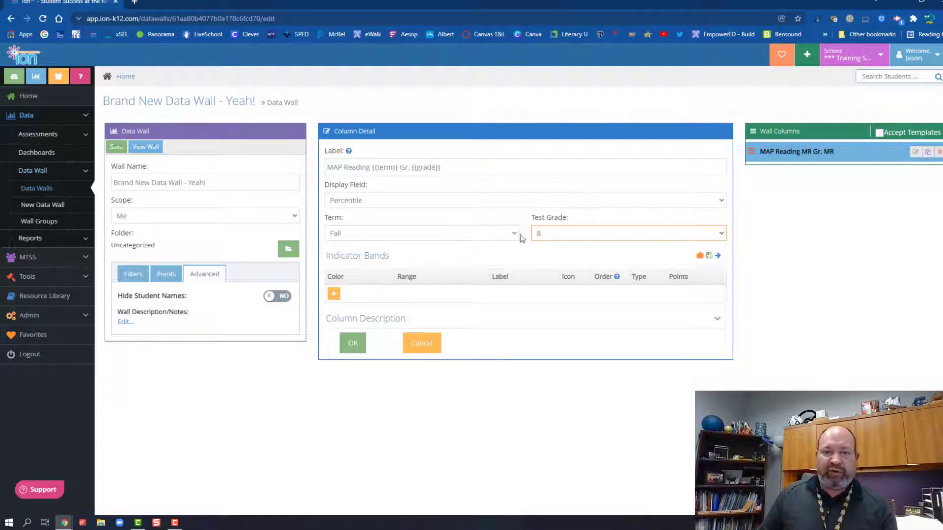
{"action": "left_click", "coordinate": [577, 234]}
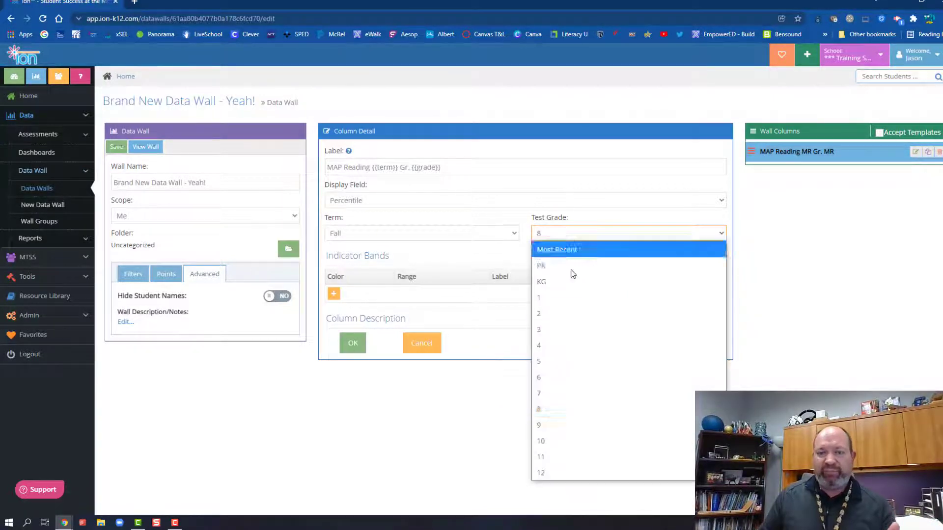
{"action": "left_click", "coordinate": [545, 426]}
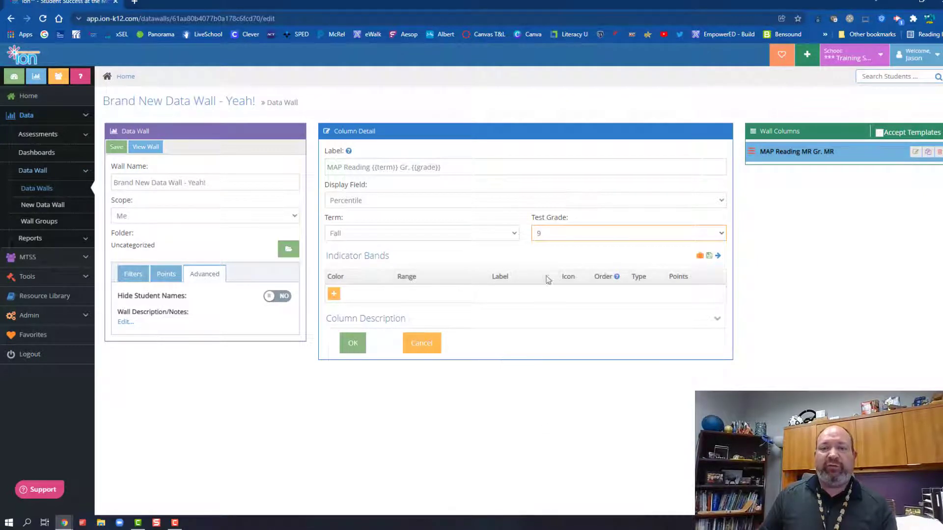
Set both the test grade and the term of the MAP Reading column back to Most Recent.
{"action": "left_click", "coordinate": [555, 235]}
{"action": "left_click", "coordinate": [560, 248]}
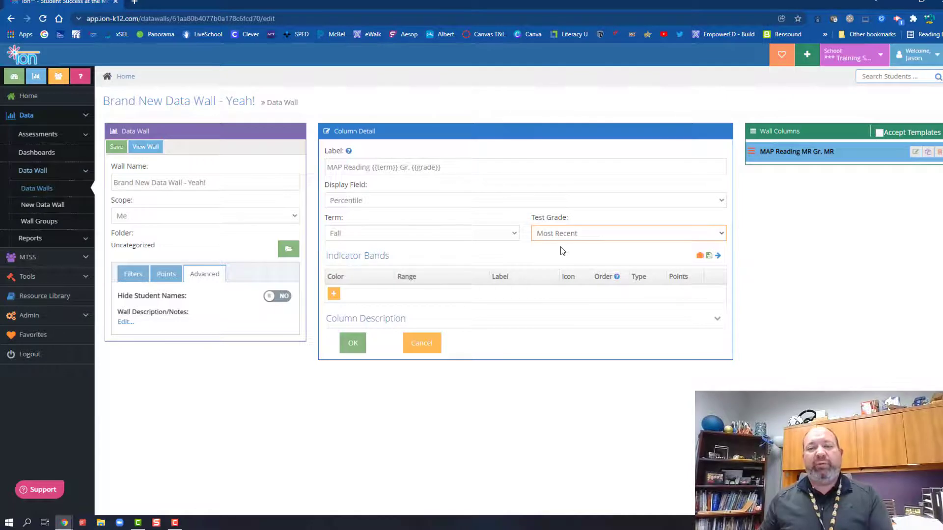
{"action": "left_click", "coordinate": [560, 247]}
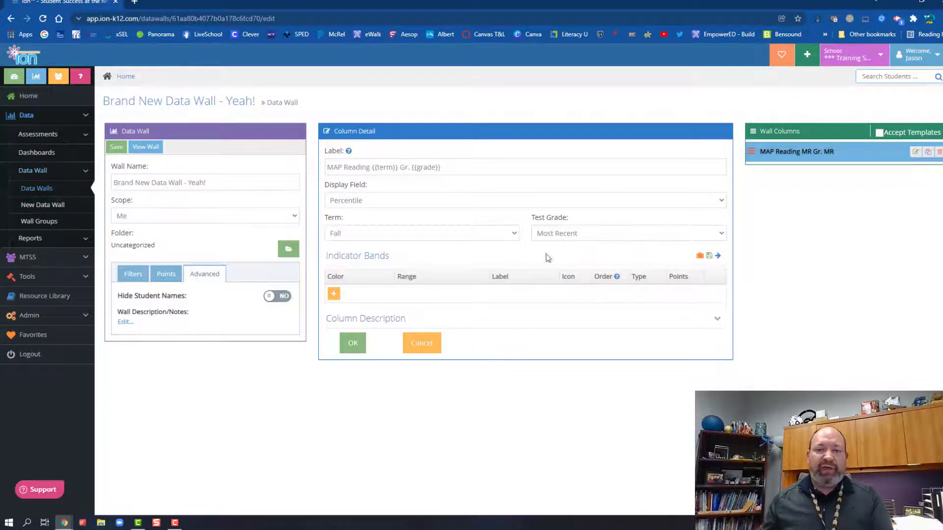
{"action": "left_click", "coordinate": [476, 237]}
{"action": "left_click", "coordinate": [476, 254]}
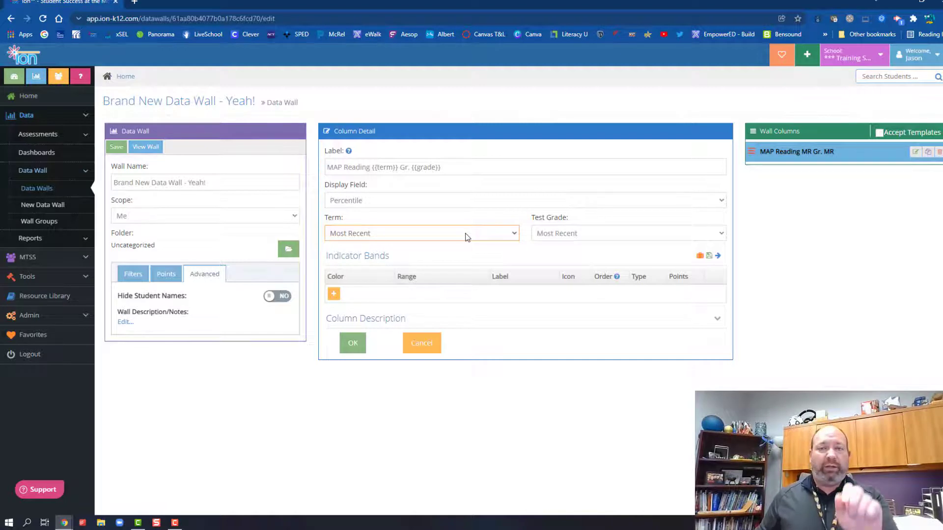
Set the MAP Reading column's term to Fall and its test grade to 5.
{"action": "left_click", "coordinate": [466, 237]}
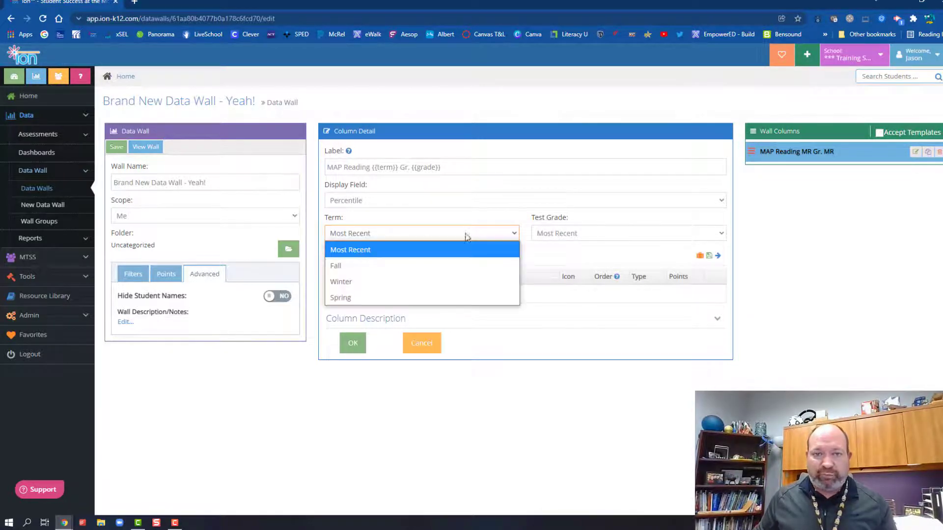
{"action": "left_click", "coordinate": [455, 266]}
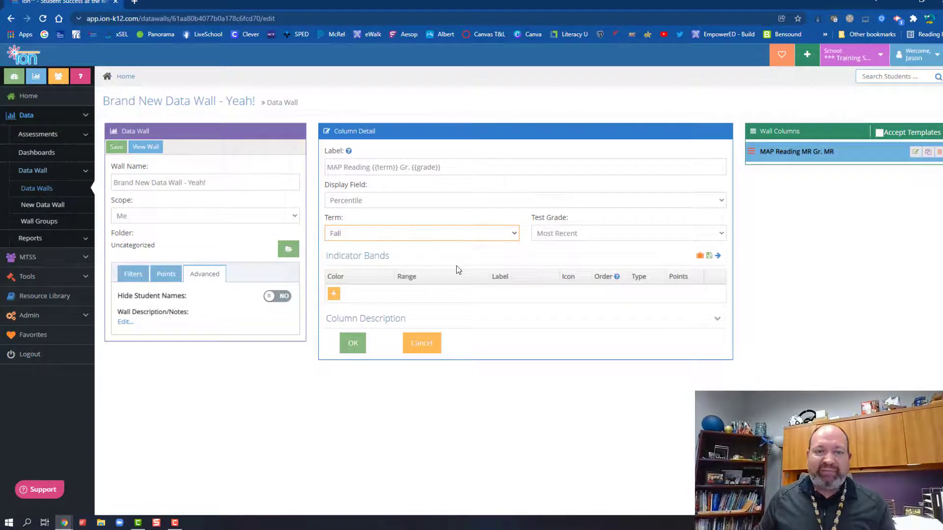
{"action": "left_click", "coordinate": [554, 233]}
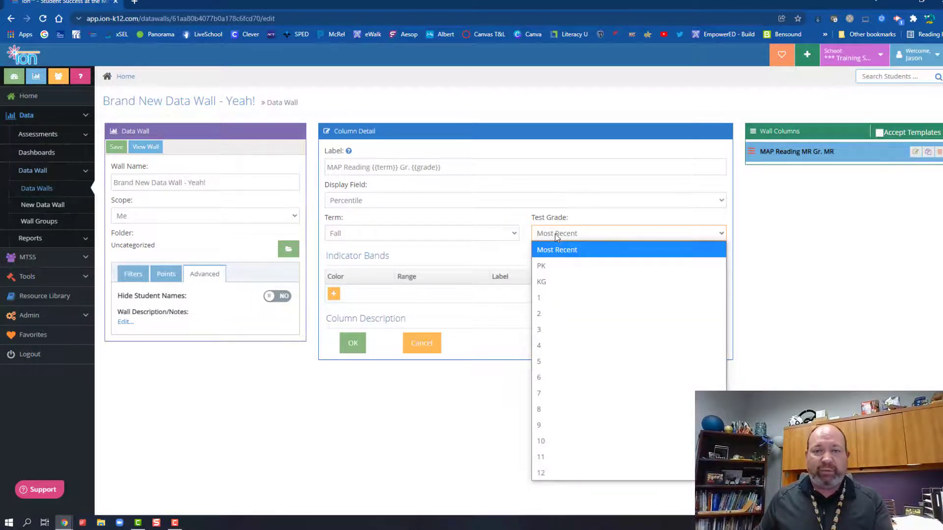
{"action": "left_click", "coordinate": [552, 360]}
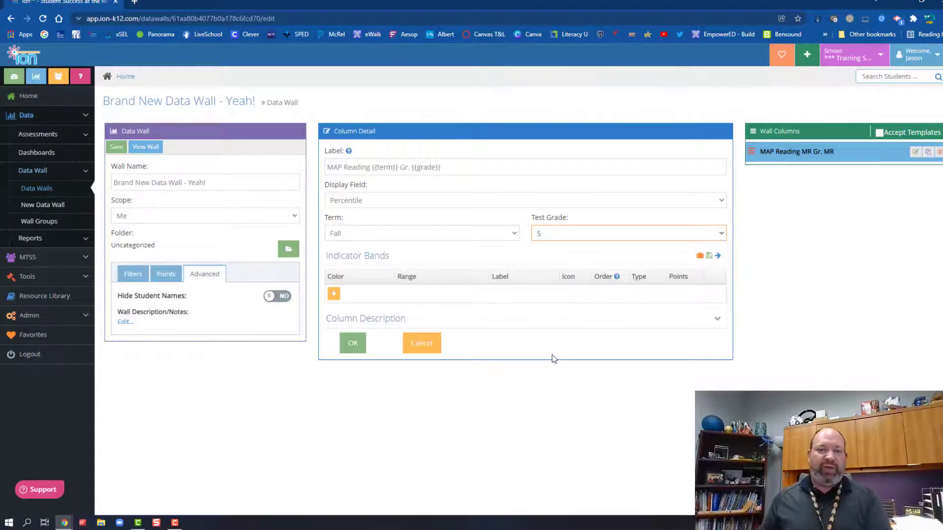
{"action": "left_click", "coordinate": [524, 249]}
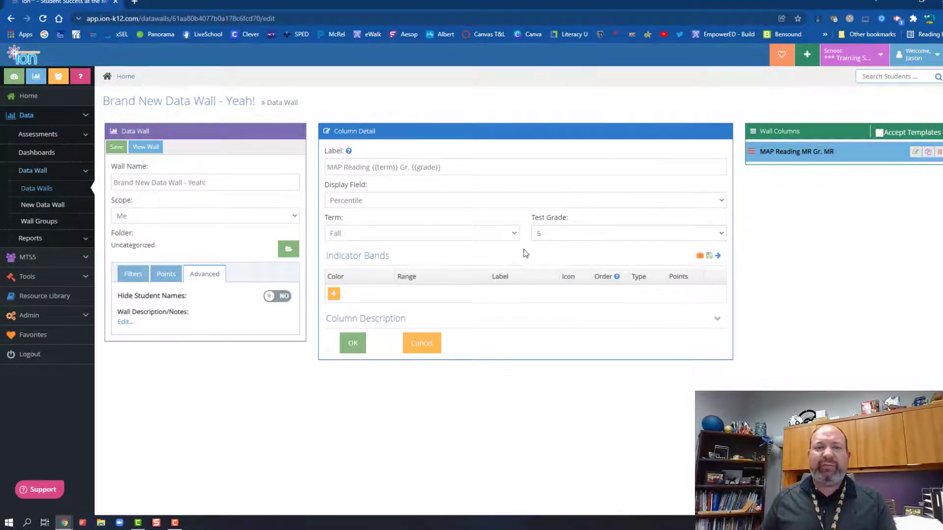
Add and save a pink indicator band covering the range 70 to 90 for the MAP Reading column.
{"action": "left_click", "coordinate": [333, 293]}
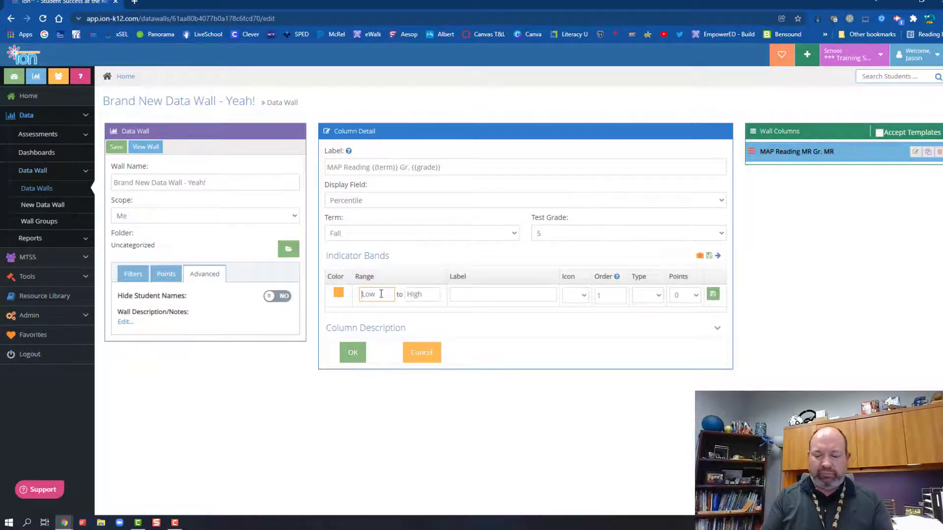
{"action": "type", "text": "70"}
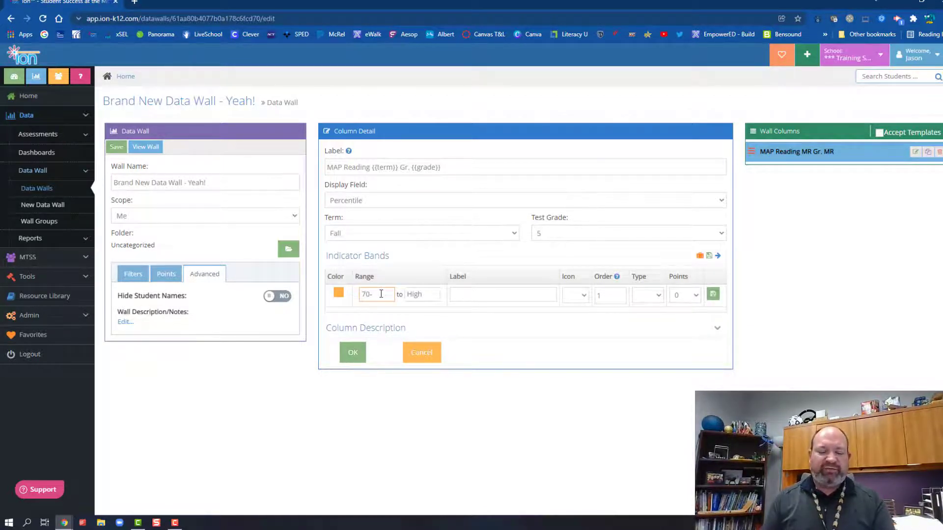
{"action": "key", "text": "Tab"}
{"action": "type", "text": "80"}
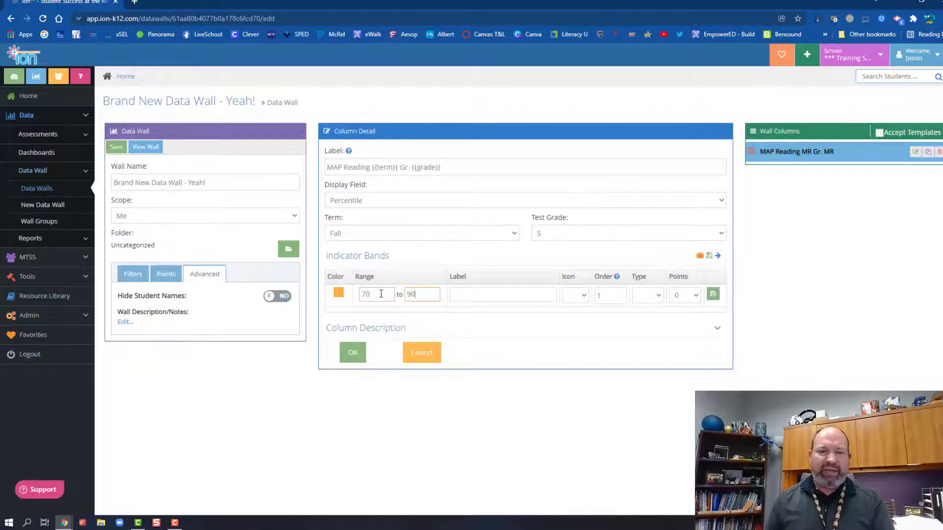
{"action": "left_click", "coordinate": [338, 295]}
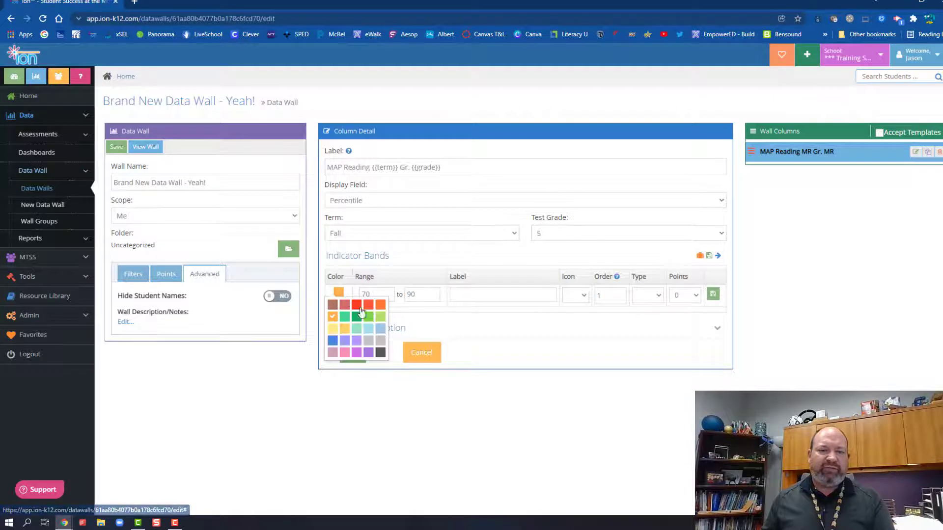
{"action": "left_click", "coordinate": [344, 352]}
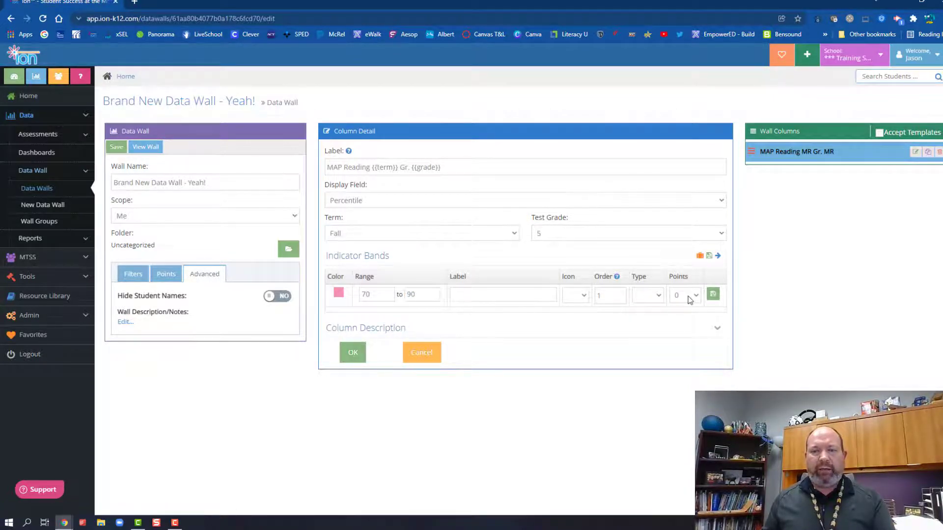
{"action": "left_click", "coordinate": [712, 294]}
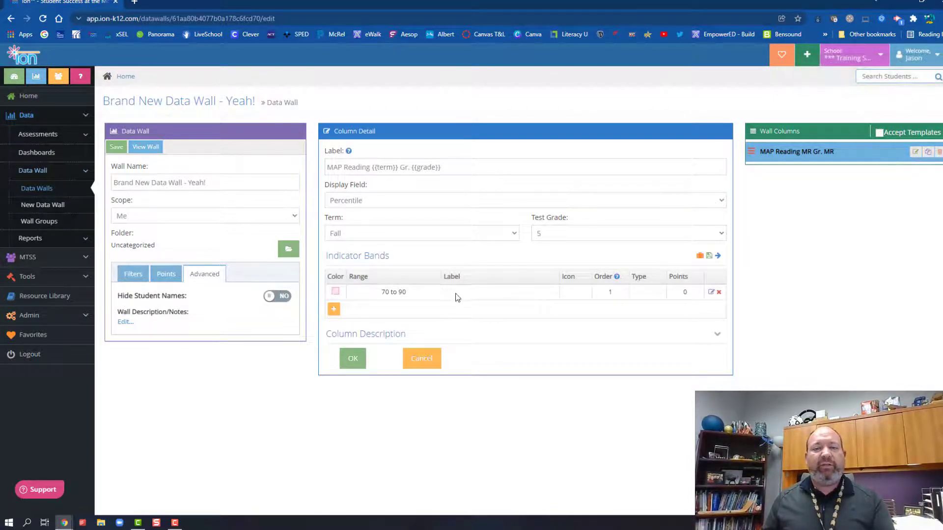
Edit the 70 to 90 indicator band, labelling it "Awesome!" with a solid star icon, and save it.
{"action": "left_click", "coordinate": [710, 292]}
{"action": "left_click", "coordinate": [512, 294]}
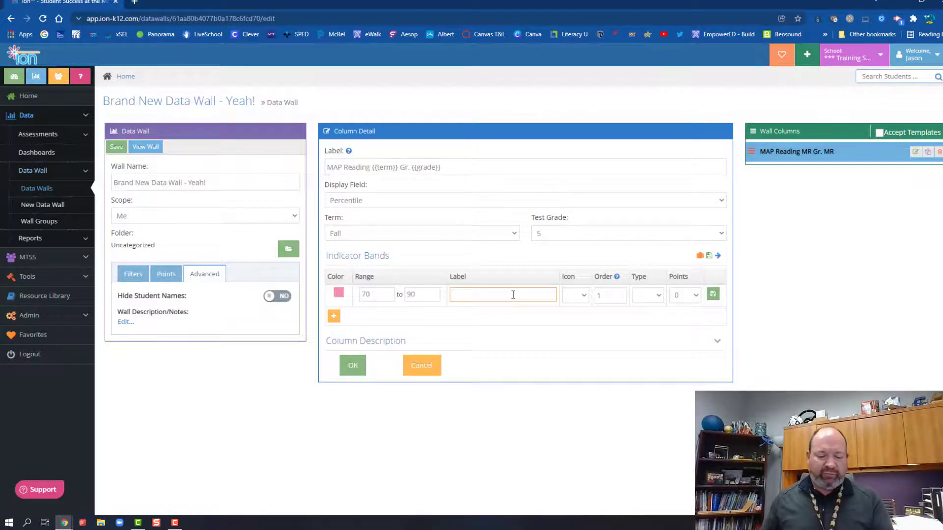
{"action": "type", "text": "Aw"}
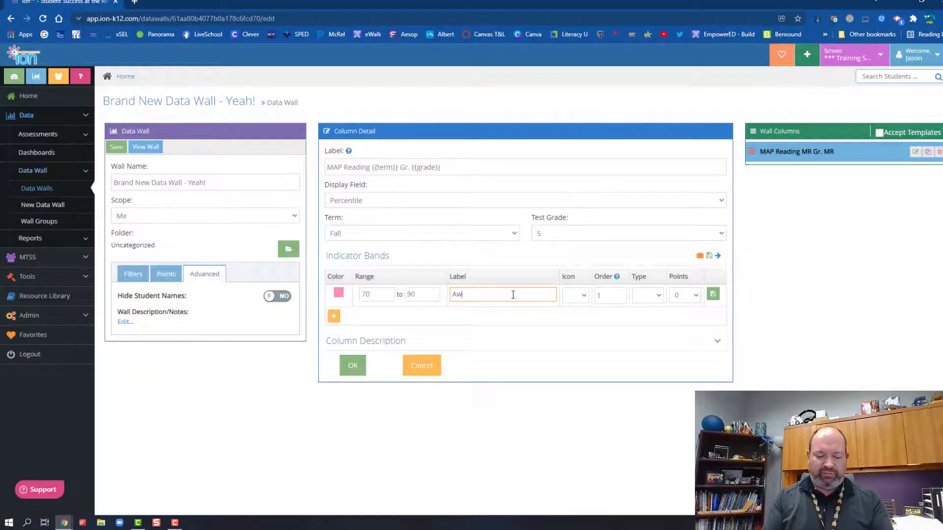
{"action": "type", "text": "qesom"}
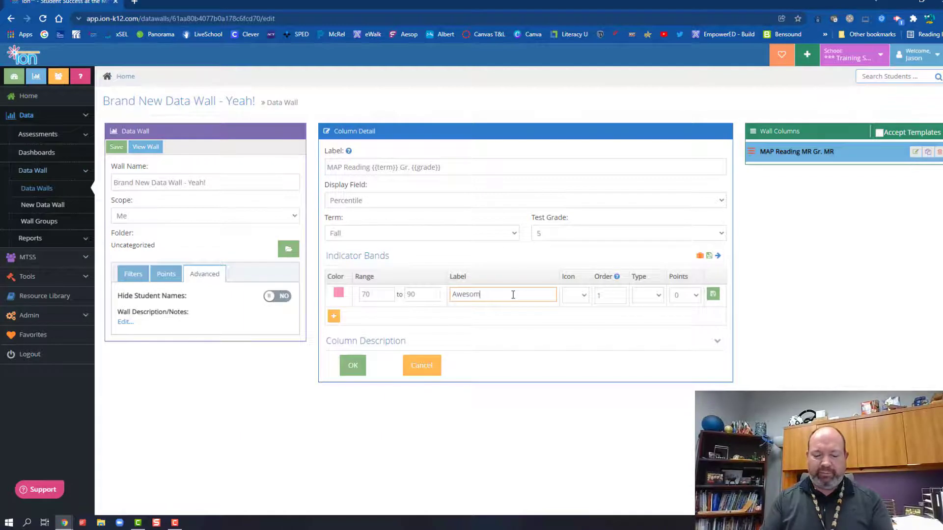
{"action": "type", "text": "e!"}
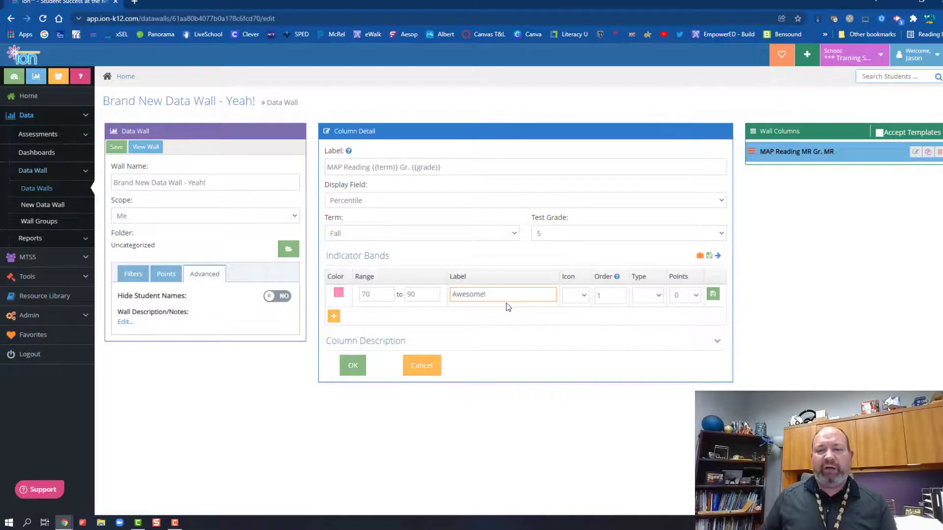
{"action": "left_click", "coordinate": [582, 300]}
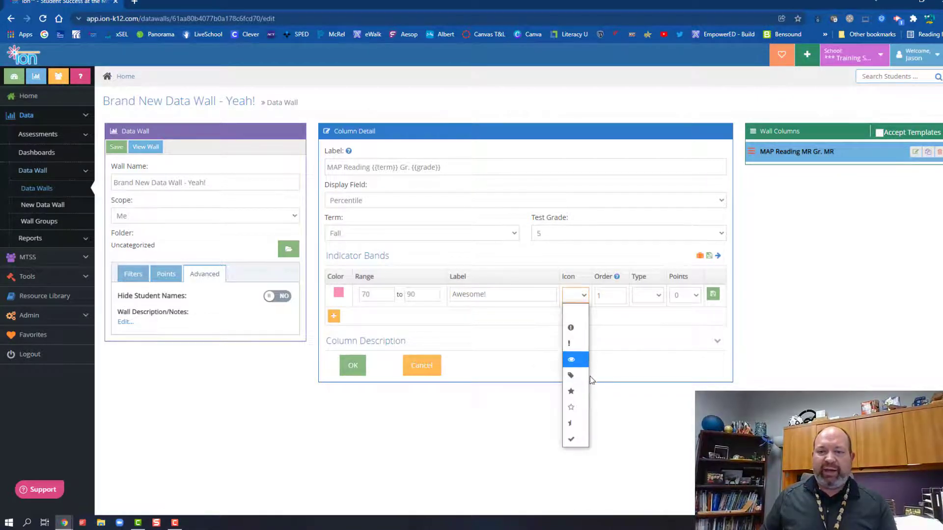
{"action": "left_click", "coordinate": [583, 391]}
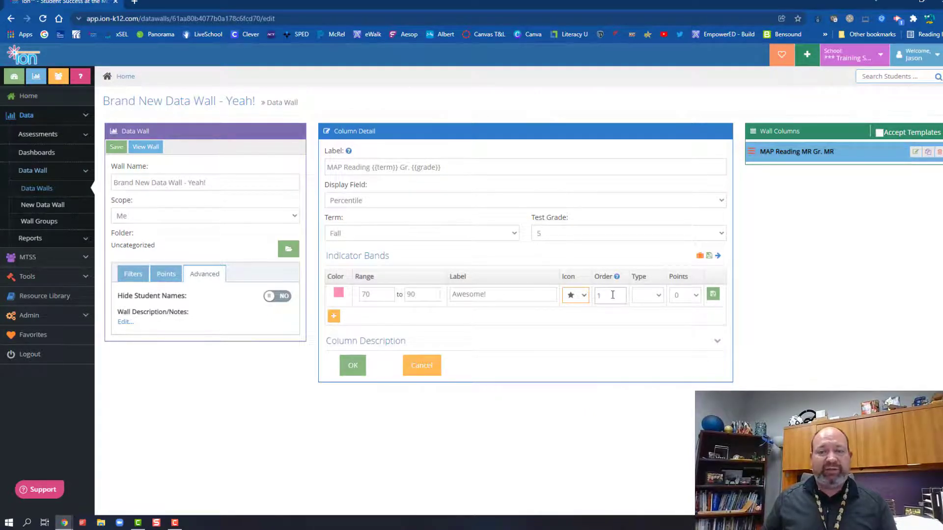
{"action": "left_click", "coordinate": [713, 295]}
Add and save a light green indicator band for the range 50 to 69, worth 1 point.
{"action": "left_click", "coordinate": [333, 311]}
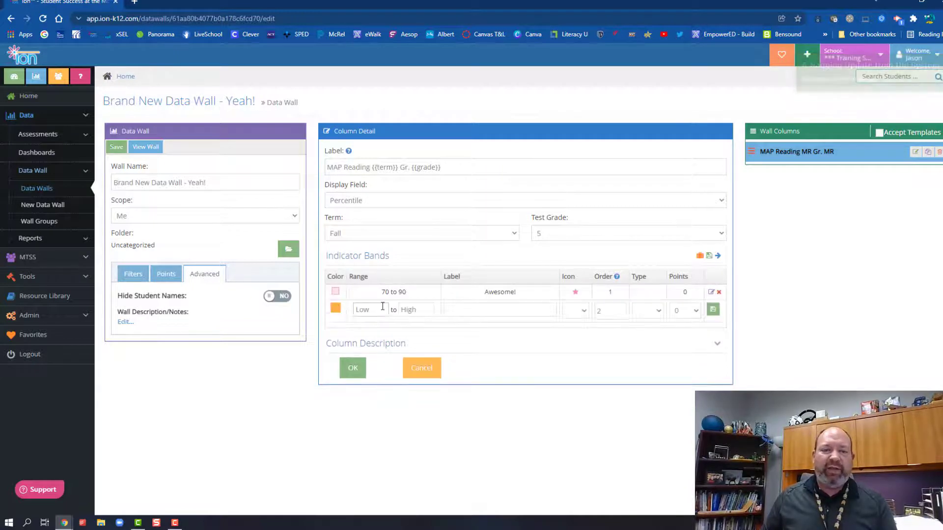
{"action": "left_click", "coordinate": [382, 308]}
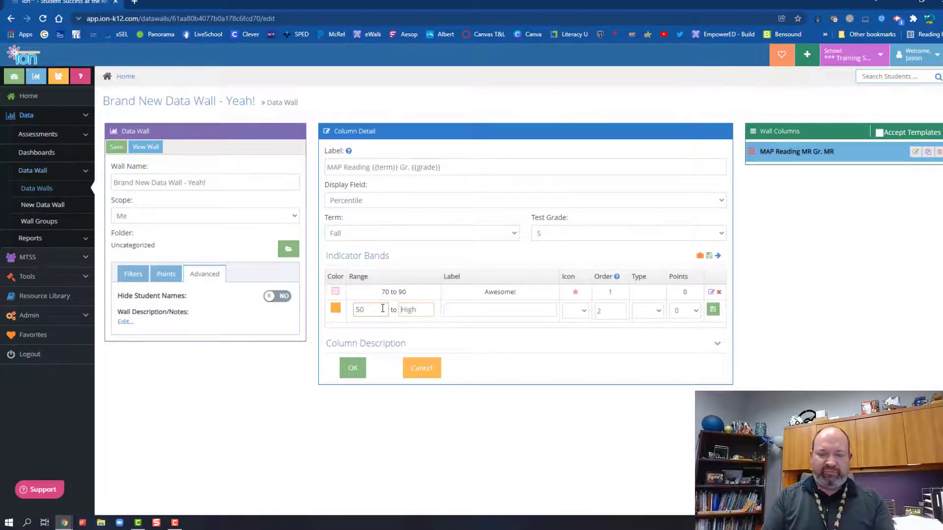
{"action": "type", "text": "69"}
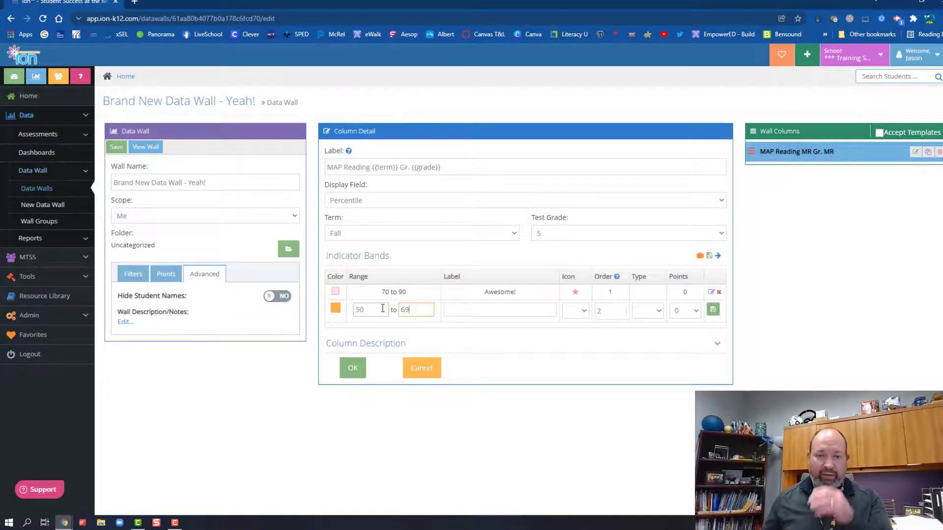
{"action": "left_click", "coordinate": [335, 308]}
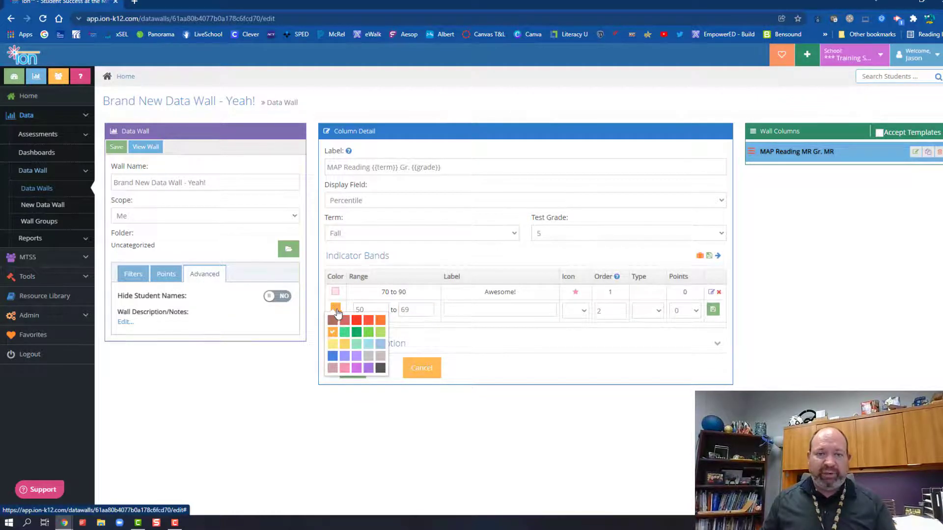
{"action": "left_click", "coordinate": [380, 331]}
{"action": "left_click", "coordinate": [684, 310]}
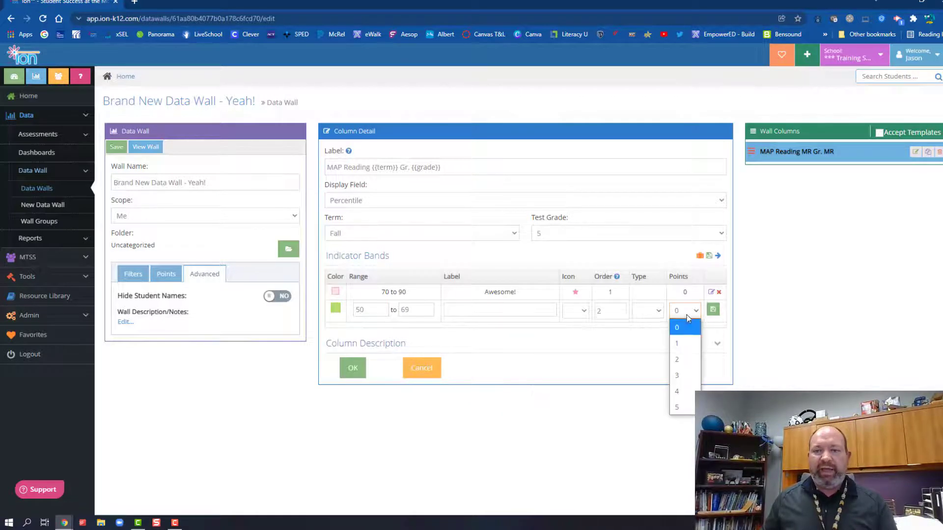
{"action": "left_click", "coordinate": [686, 344]}
{"action": "left_click", "coordinate": [713, 310]}
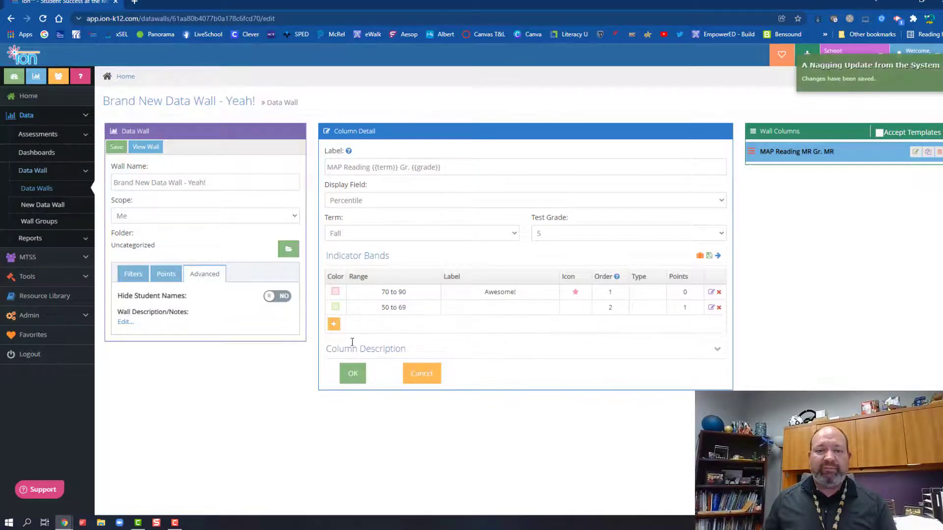
Add and save a brown indicator band for 0 to 49 worth 2 points, and confirm the MAP Reading column's settings.
{"action": "left_click", "coordinate": [334, 324]}
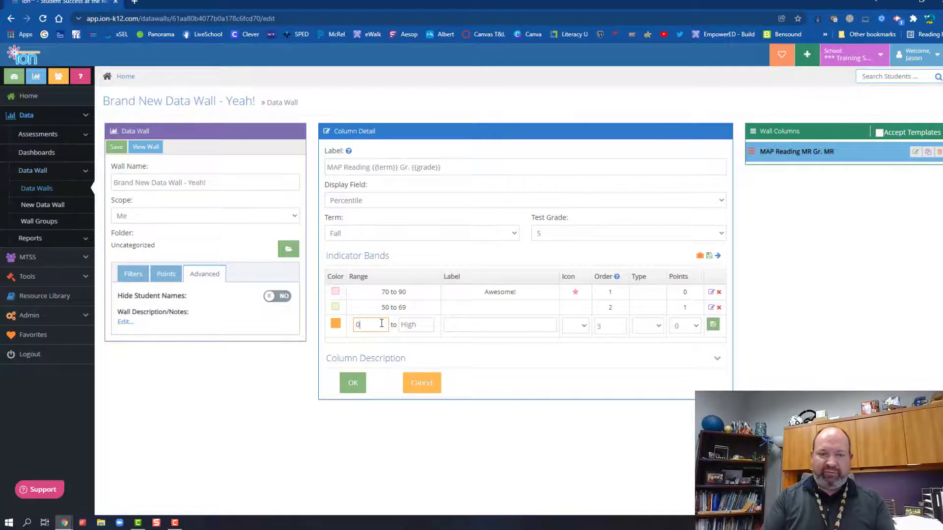
{"action": "type", "text": "49"}
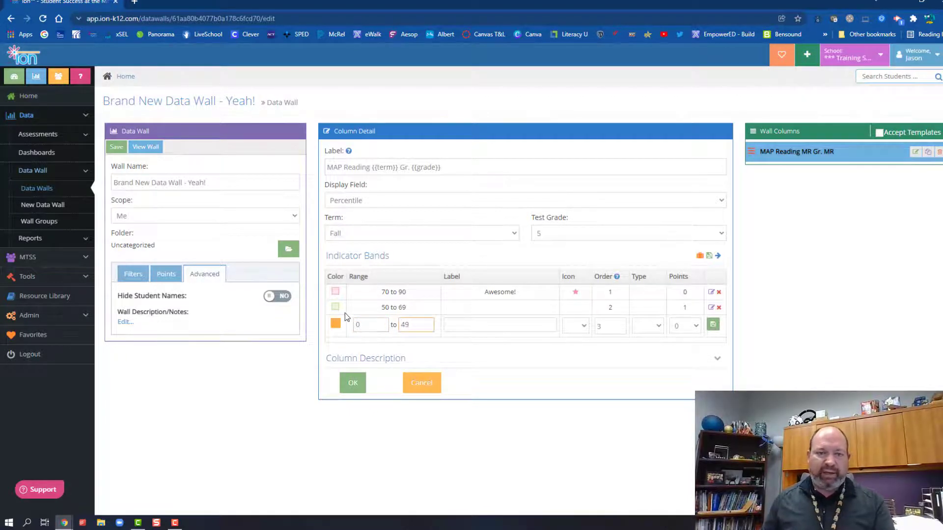
{"action": "left_click", "coordinate": [335, 323]}
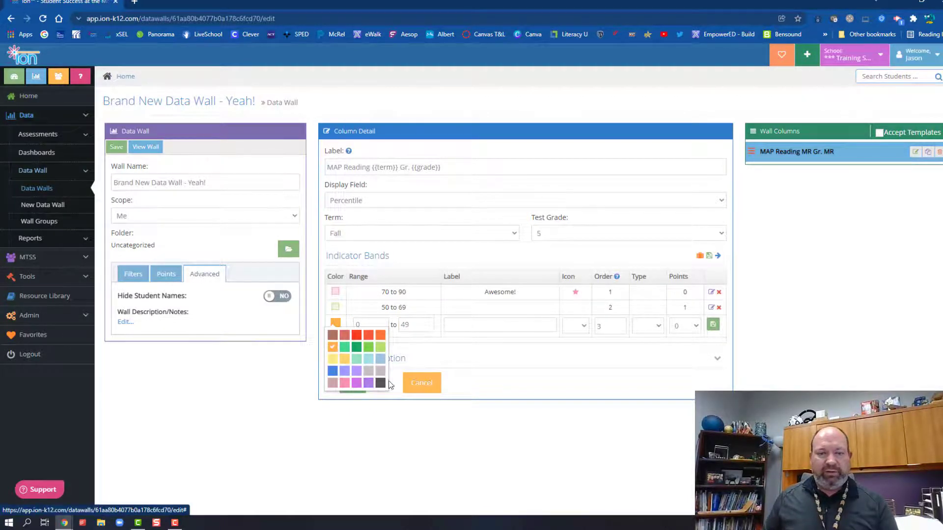
{"action": "left_click", "coordinate": [332, 335]}
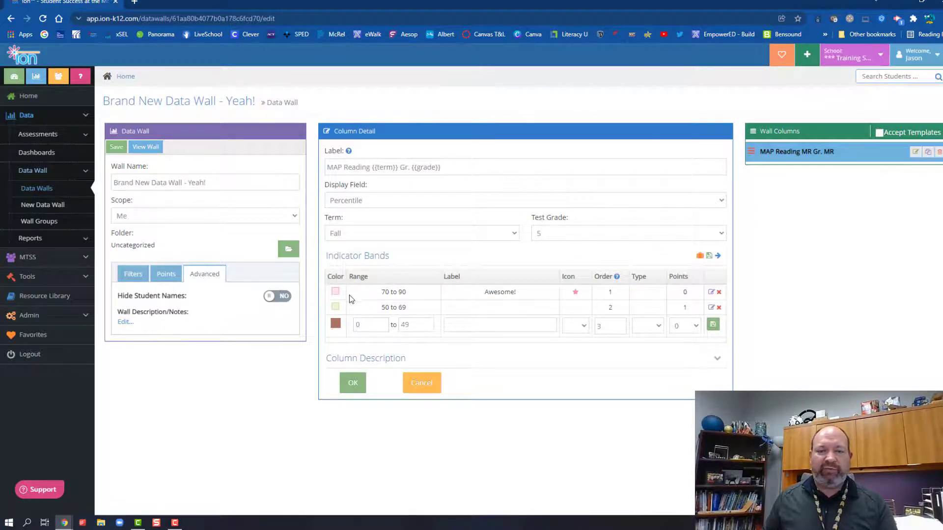
{"action": "left_click", "coordinate": [683, 327]}
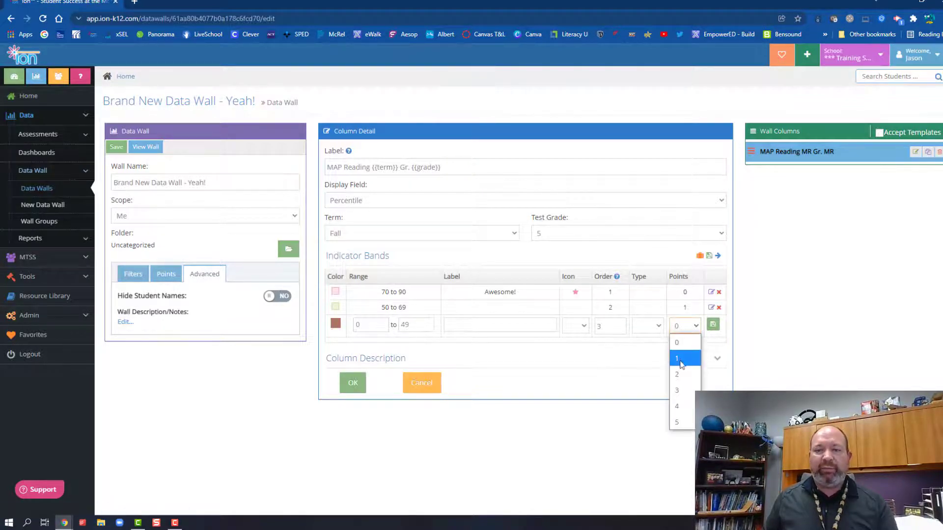
{"action": "left_click", "coordinate": [682, 369]}
{"action": "left_click", "coordinate": [712, 326]}
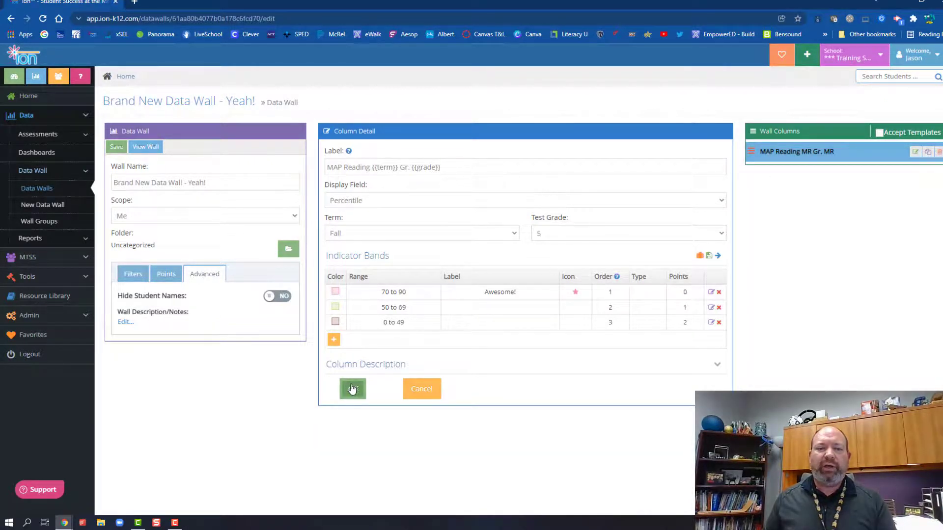
{"action": "left_click", "coordinate": [351, 389]}
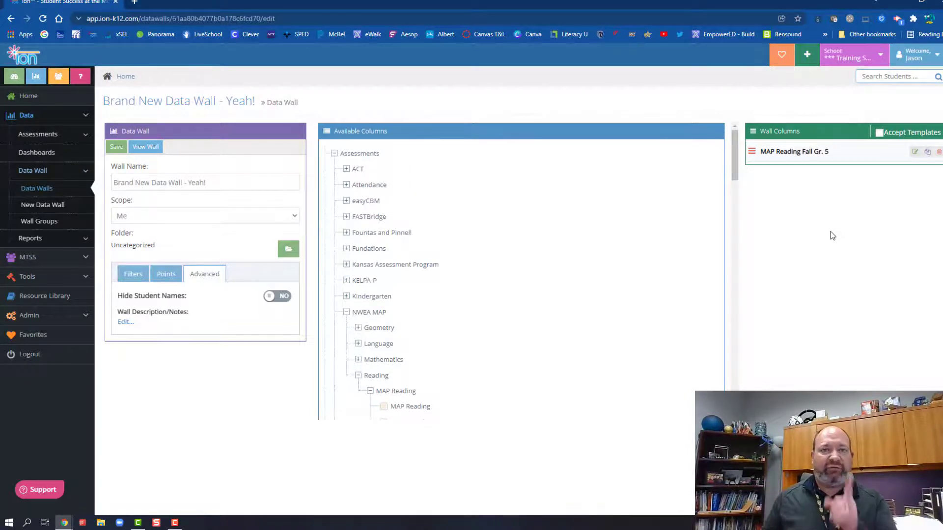
View the resulting data wall with its MAP Reading column, and reopen the wall for editing.
{"action": "left_click", "coordinate": [147, 148]}
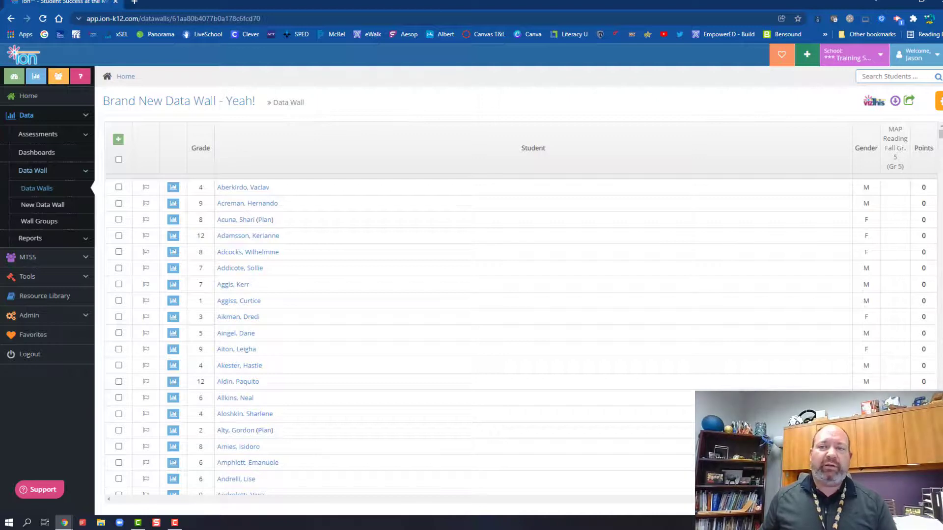
{"action": "left_click", "coordinate": [938, 101]}
{"action": "left_click", "coordinate": [893, 117]}
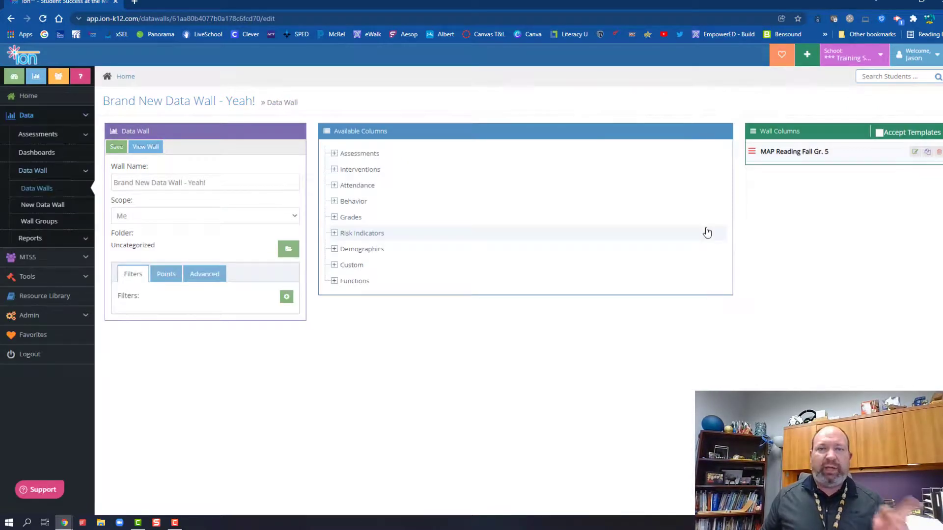
Add the Social Perspective-Taking column from the xSEL Labs SEL assessments to the data wall.
{"action": "left_click", "coordinate": [374, 154]}
{"action": "scroll", "coordinate": [424, 254], "scroll_direction": "down", "scroll_amount": 1}
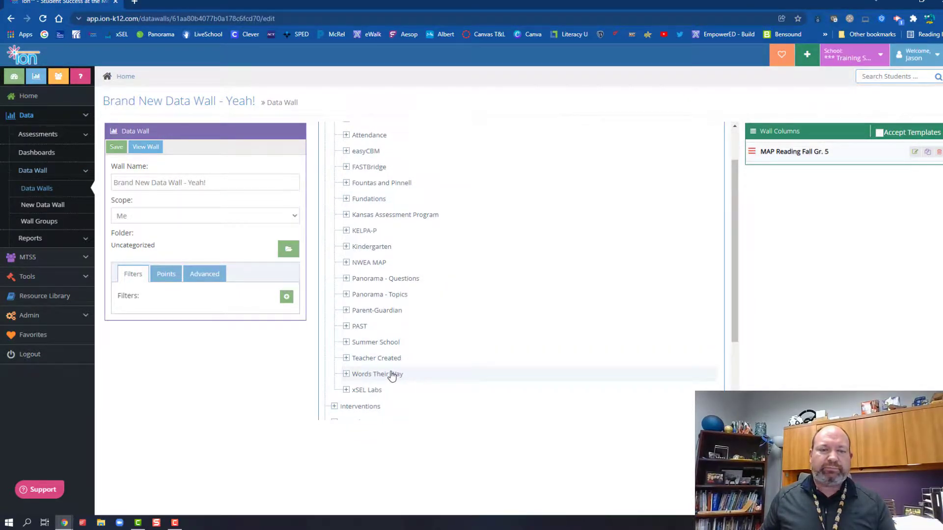
{"action": "left_click", "coordinate": [375, 390]}
{"action": "scroll", "coordinate": [394, 374], "scroll_direction": "down", "scroll_amount": 1}
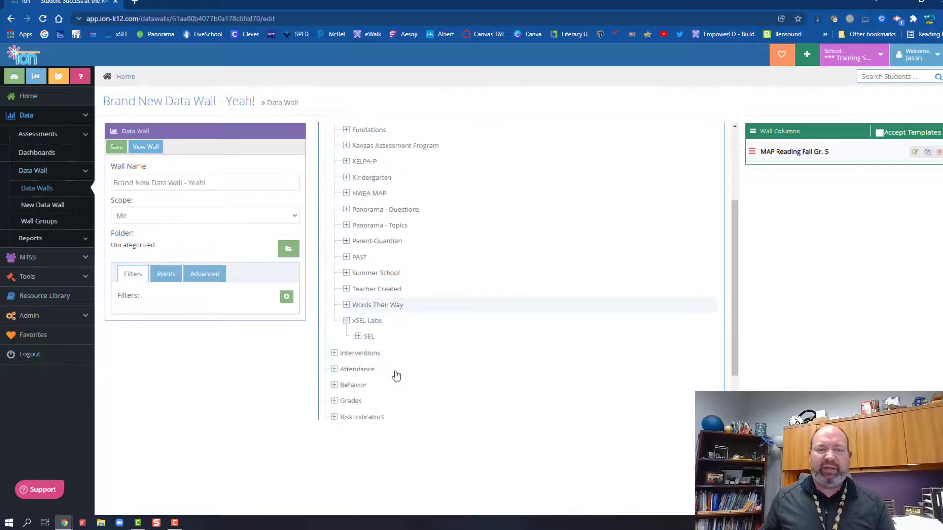
{"action": "scroll", "coordinate": [387, 354], "scroll_direction": "down", "scroll_amount": 1}
{"action": "left_click", "coordinate": [368, 307]}
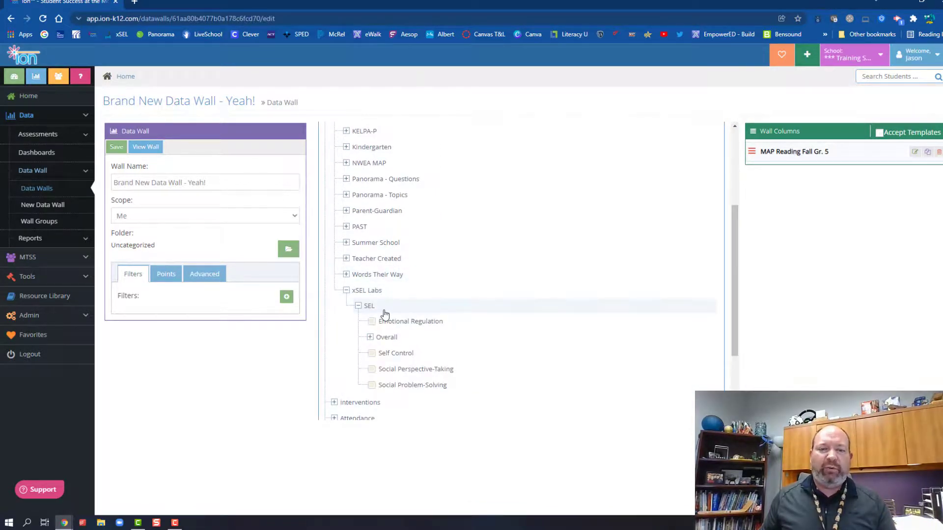
{"action": "left_click", "coordinate": [396, 372]}
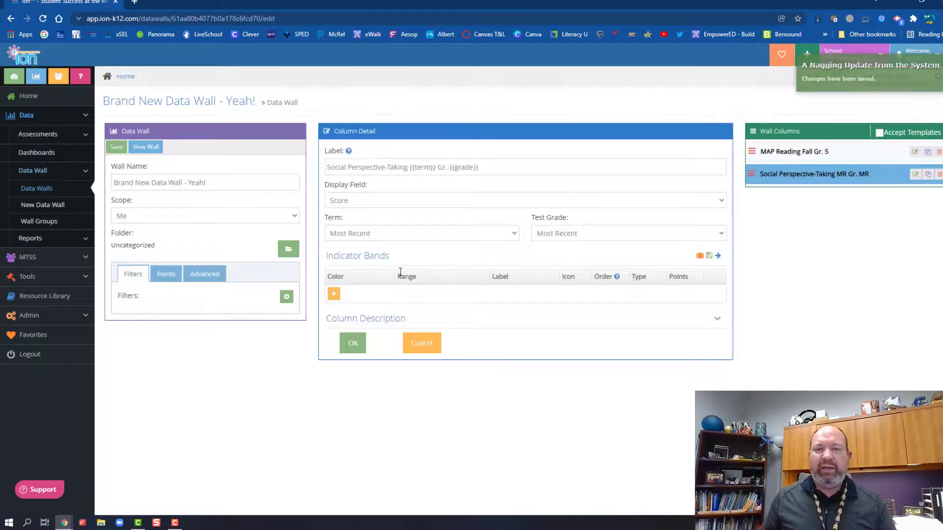
Set the Social Perspective-Taking column's term to Winter and its test grade to 2, and confirm the column.
{"action": "left_click", "coordinate": [441, 235]}
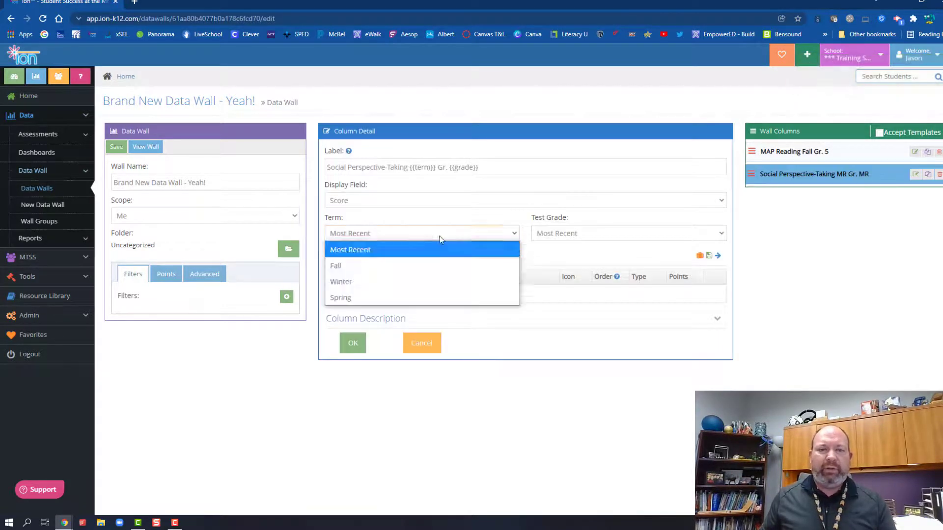
{"action": "left_click", "coordinate": [422, 282]}
{"action": "left_click", "coordinate": [566, 231]}
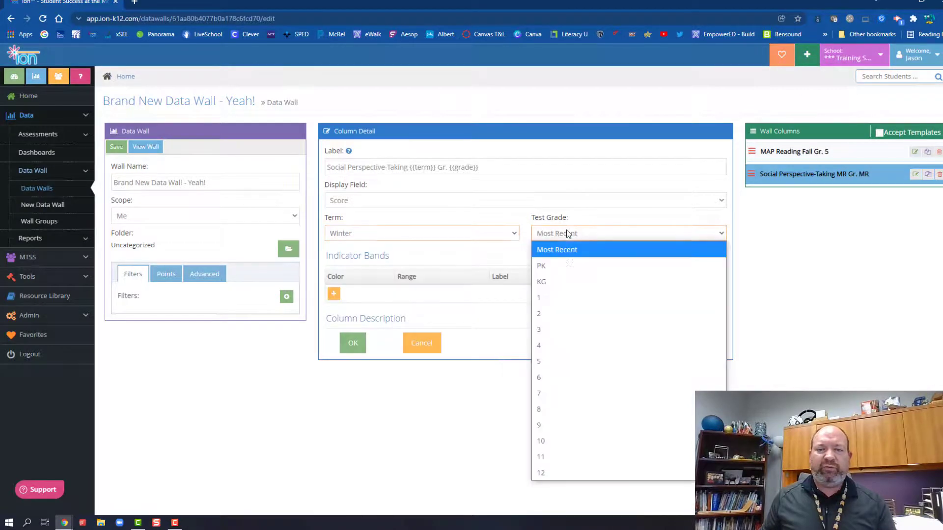
{"action": "left_click", "coordinate": [558, 319]}
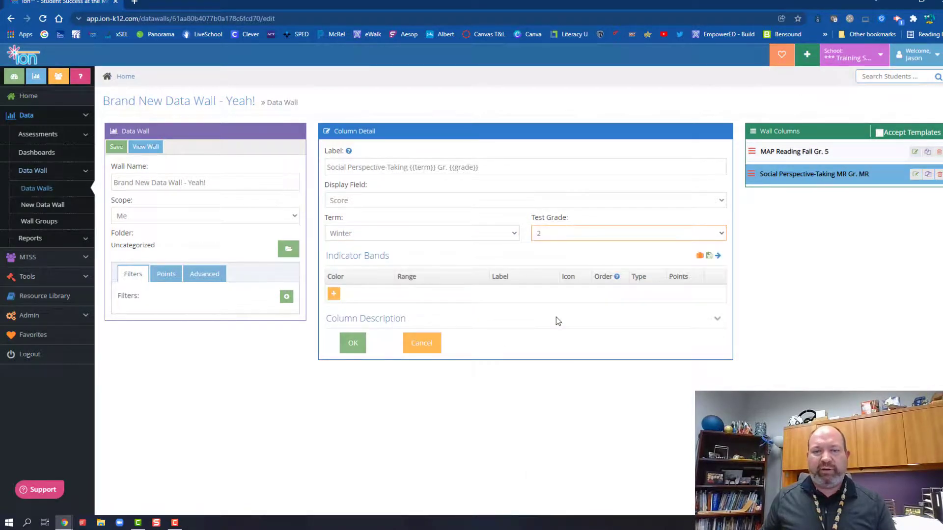
{"action": "left_click", "coordinate": [356, 343]}
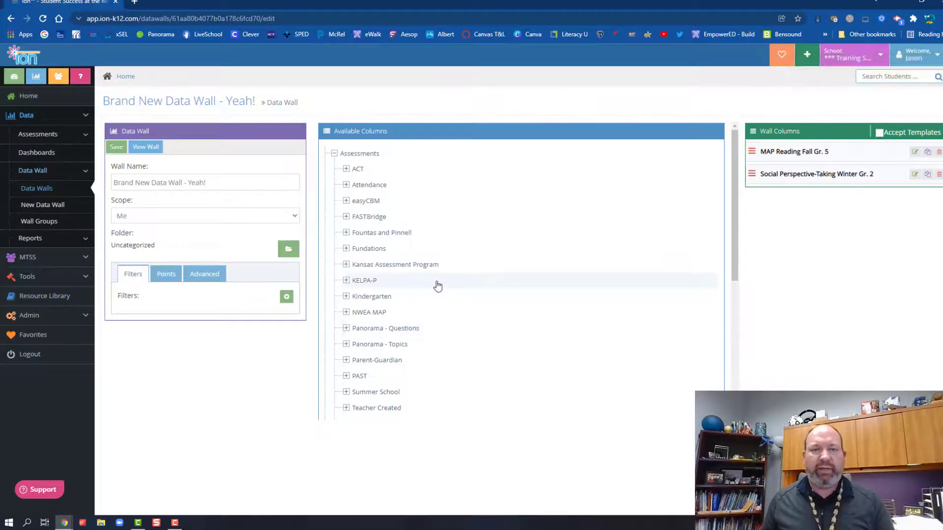
Add the Behavior Events column to the data wall and confirm it with its grade and term left blank.
{"action": "scroll", "coordinate": [368, 185], "scroll_direction": "down", "scroll_amount": 1}
{"action": "scroll", "coordinate": [362, 183], "scroll_direction": "up", "scroll_amount": 1}
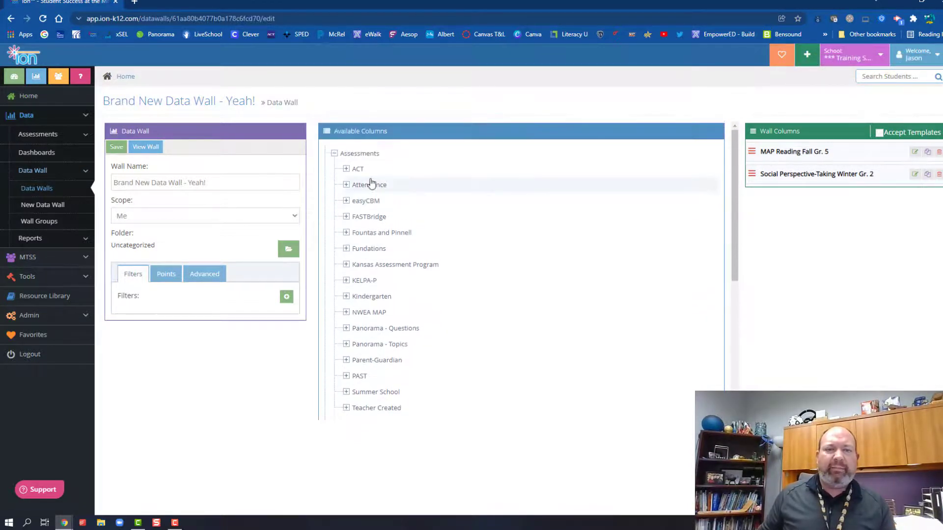
{"action": "left_click", "coordinate": [363, 155]}
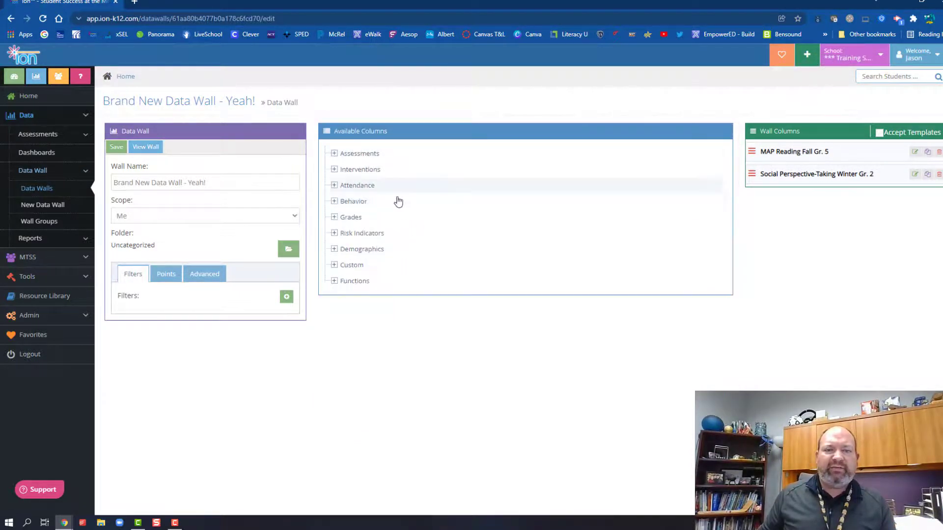
{"action": "left_click", "coordinate": [370, 202]}
{"action": "left_click", "coordinate": [376, 217]}
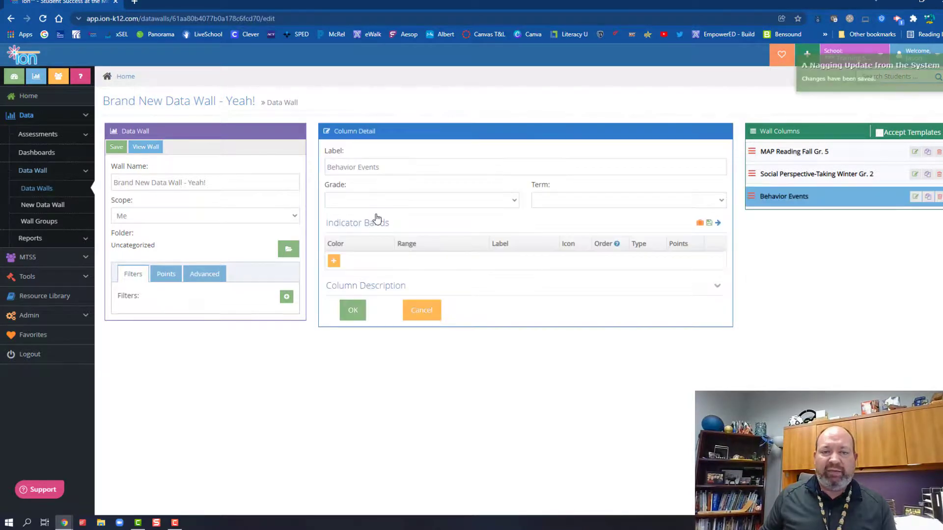
{"action": "left_click", "coordinate": [354, 318]}
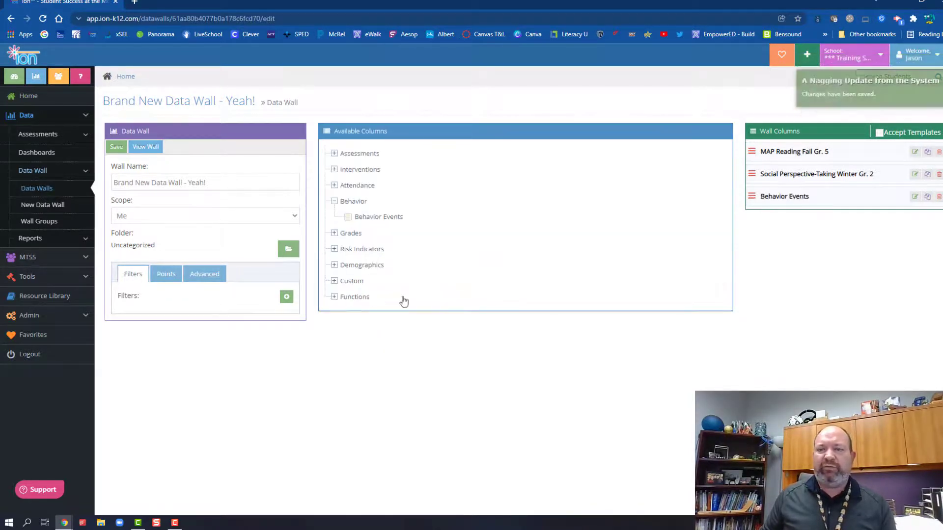
{"action": "left_click", "coordinate": [398, 207]}
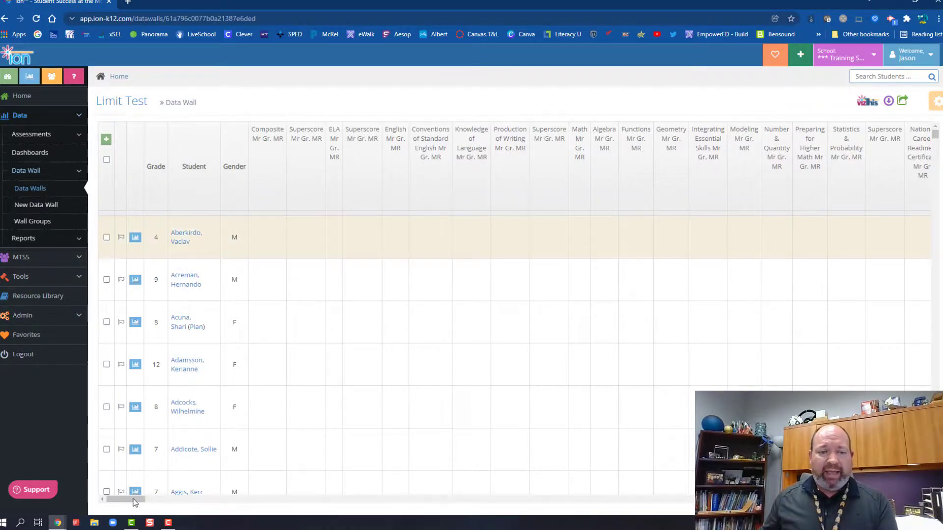
Look through the columns across the full width of the Limit Test data wall.
{"action": "left_click_drag", "start_coordinate": [133, 499], "coordinate": [925, 512]}
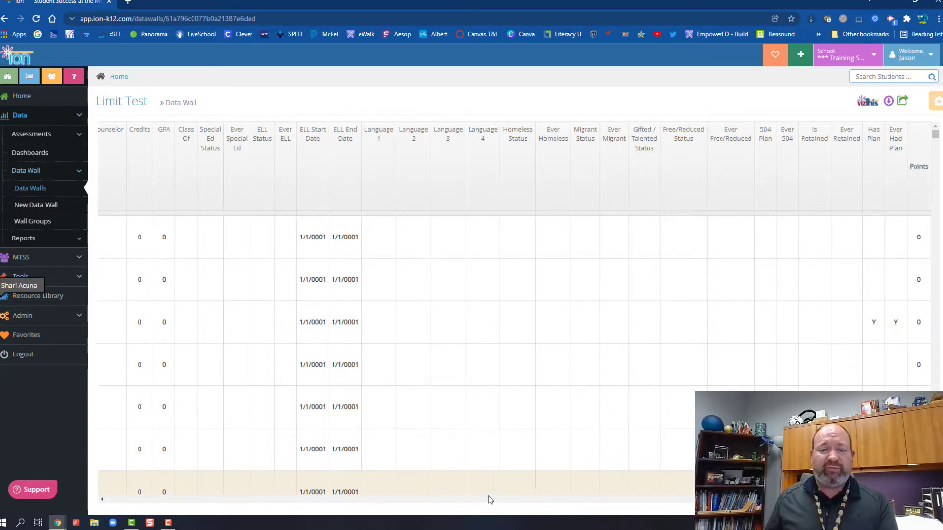
{"action": "left_click_drag", "start_coordinate": [432, 503], "coordinate": [485, 497]}
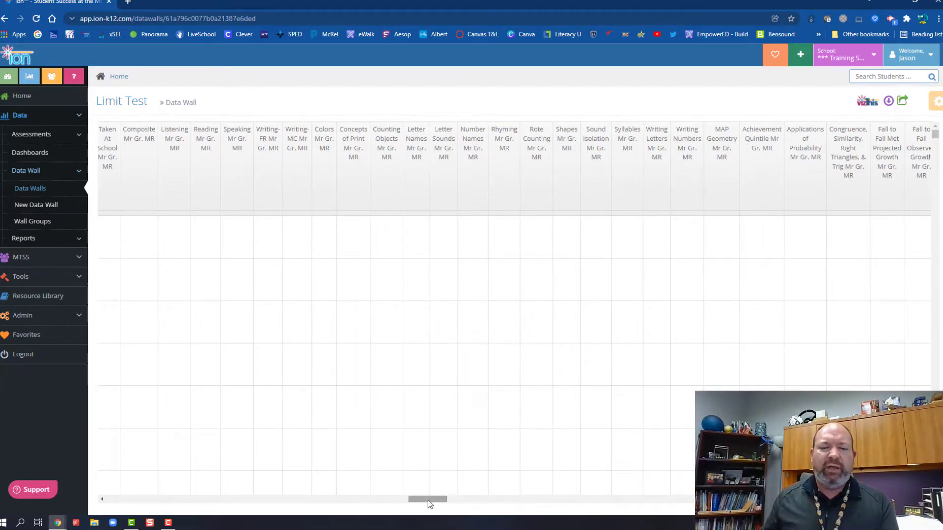
{"action": "scroll", "coordinate": [119, 501], "scroll_direction": "left", "scroll_amount": 1}
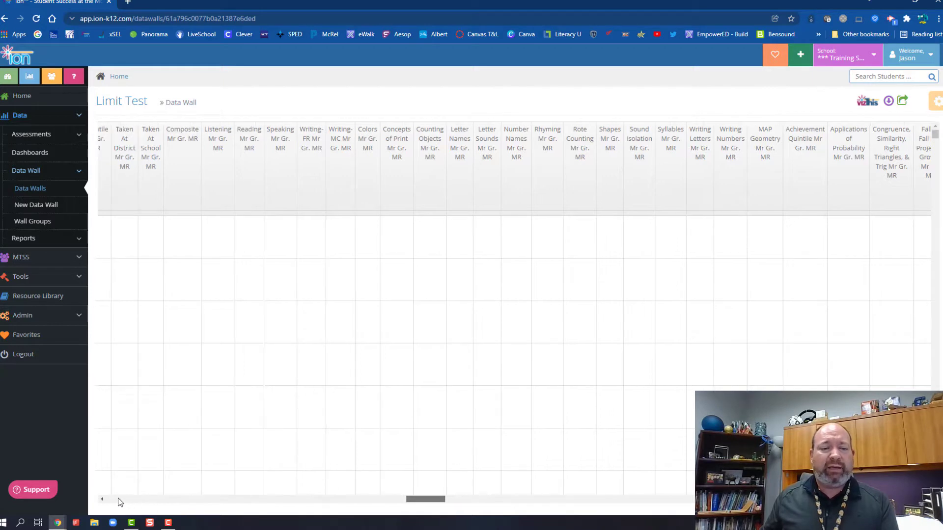